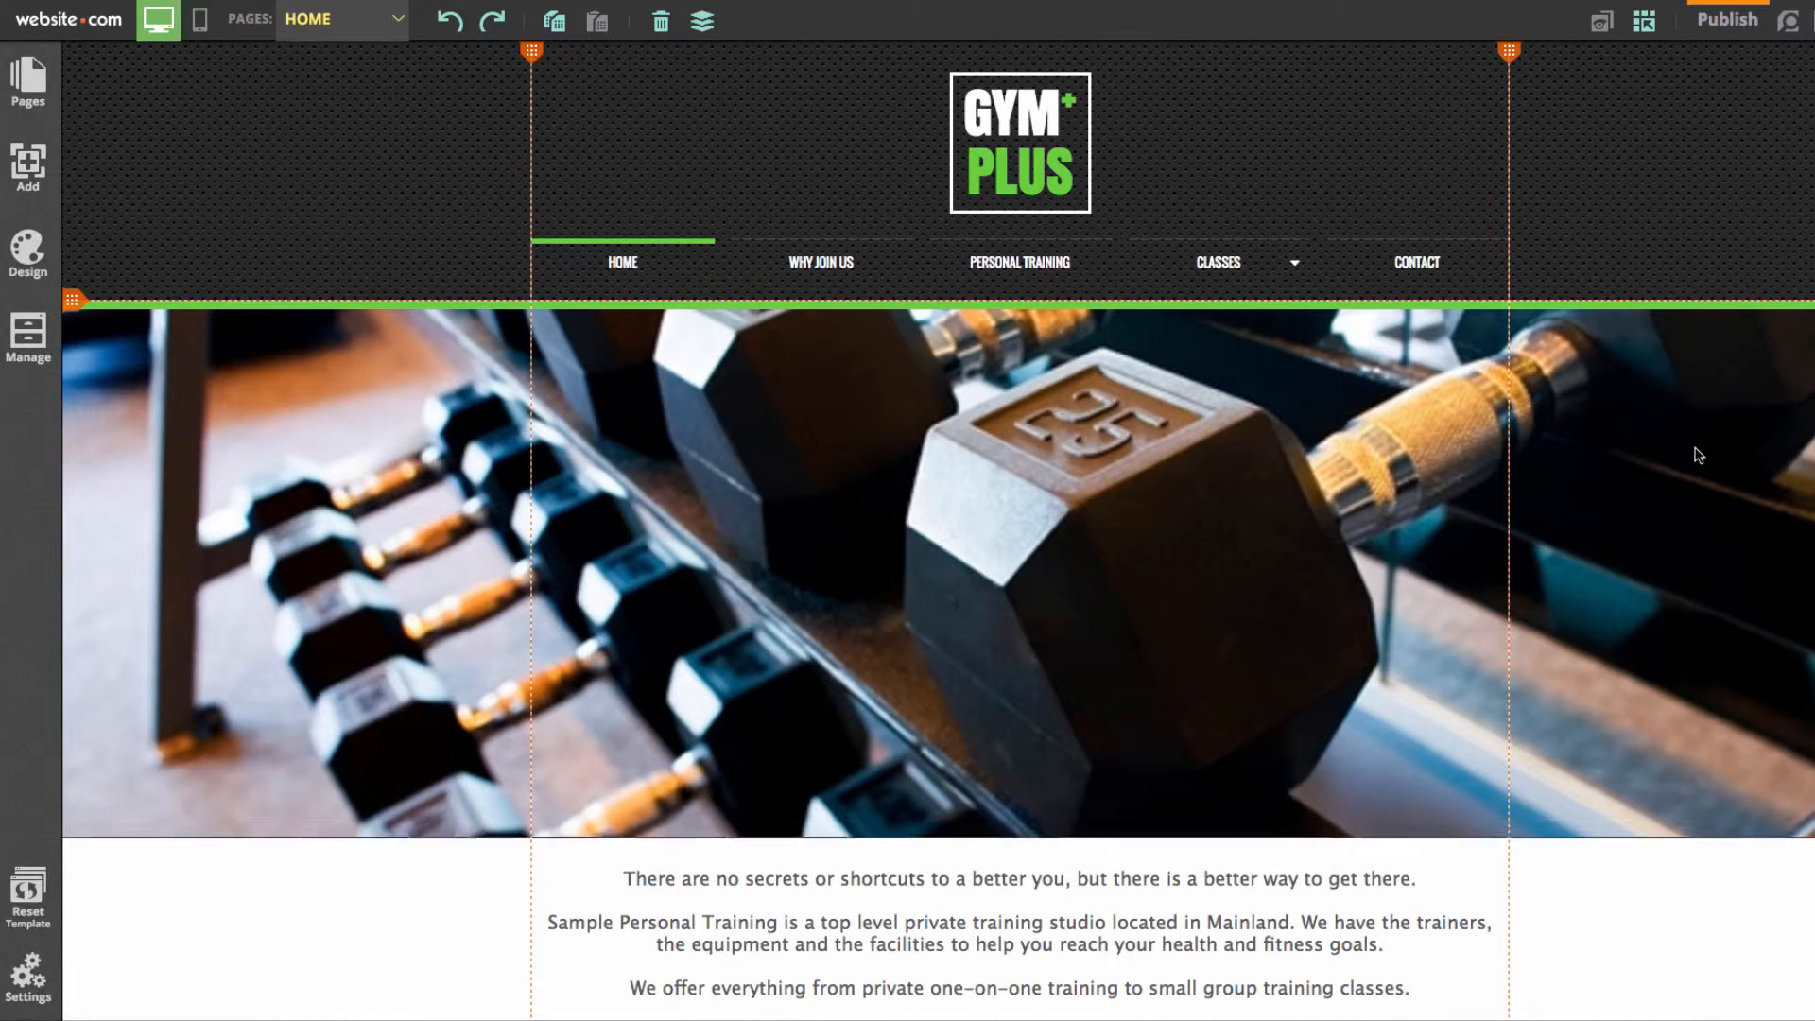
- Delete the FIND OUT MORE button below the introductory text on the home page
{"action": "scroll", "coordinate": [1687, 449], "scroll_direction": "down", "scroll_amount": 5}
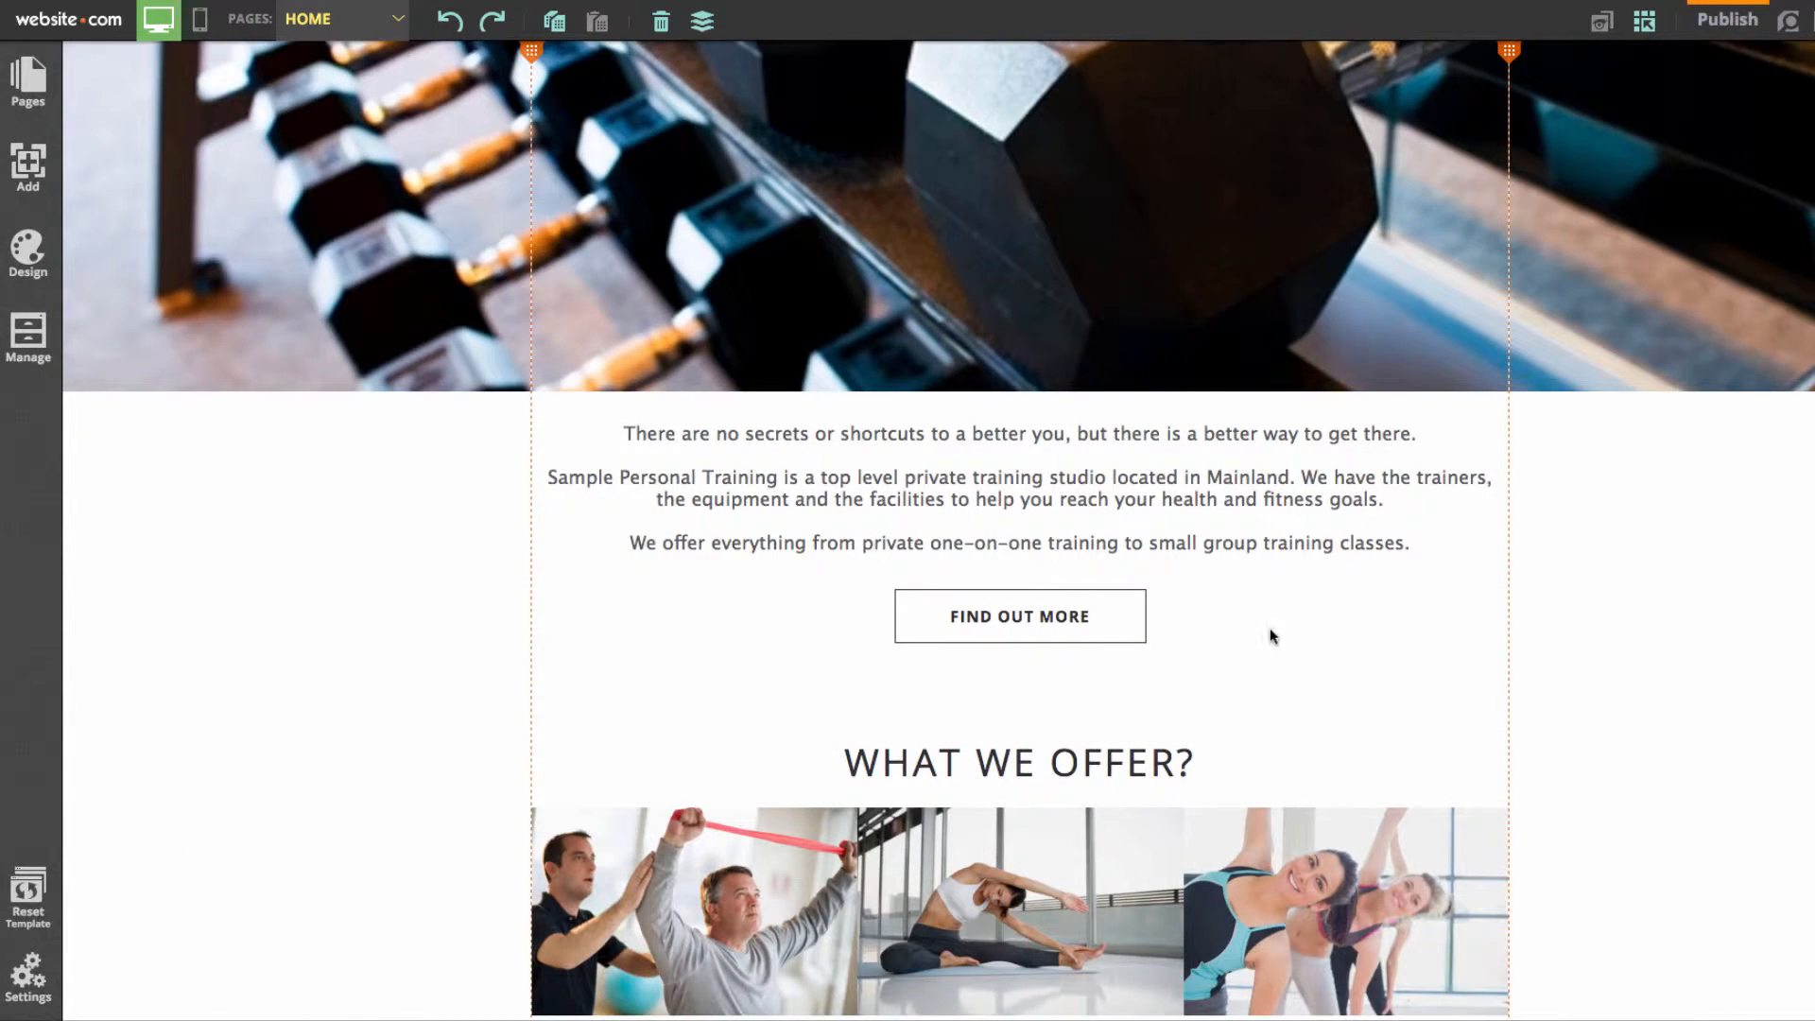
{"action": "left_click", "coordinate": [1035, 626]}
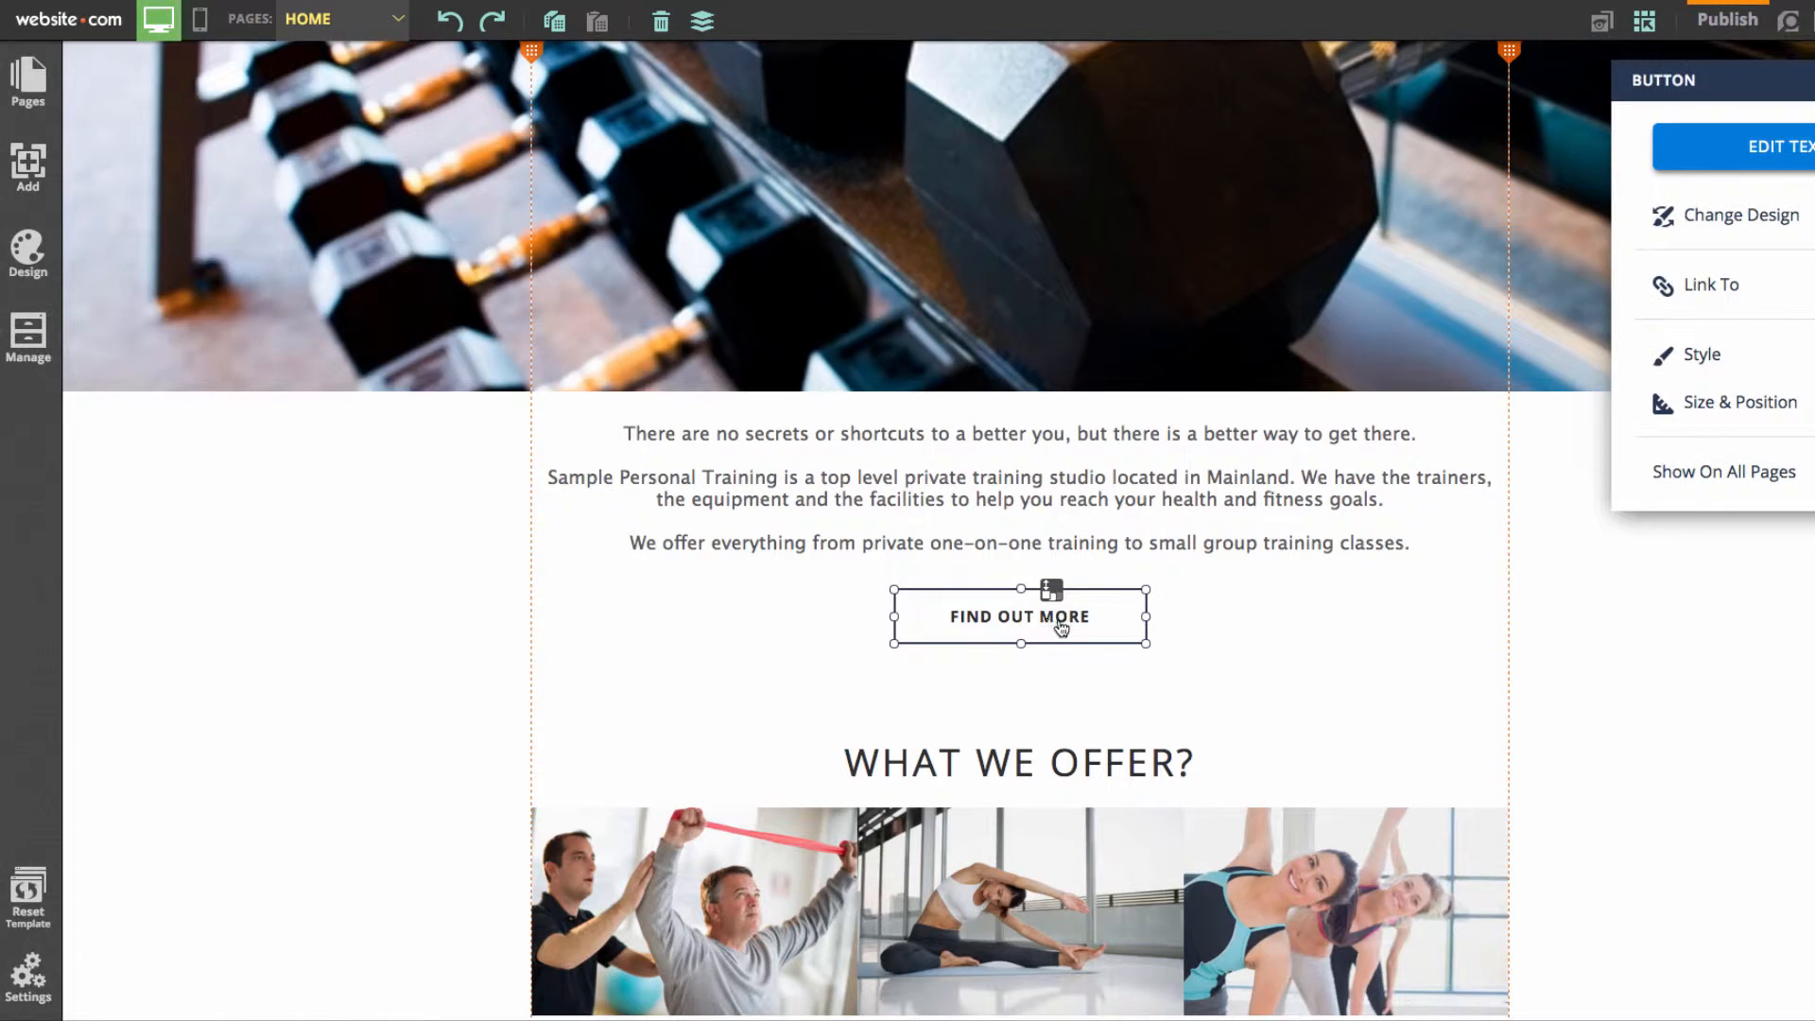
{"action": "scroll", "coordinate": [1058, 614], "scroll_direction": "up", "scroll_amount": 2}
{"action": "scroll", "coordinate": [1061, 624], "scroll_direction": "up", "scroll_amount": 3}
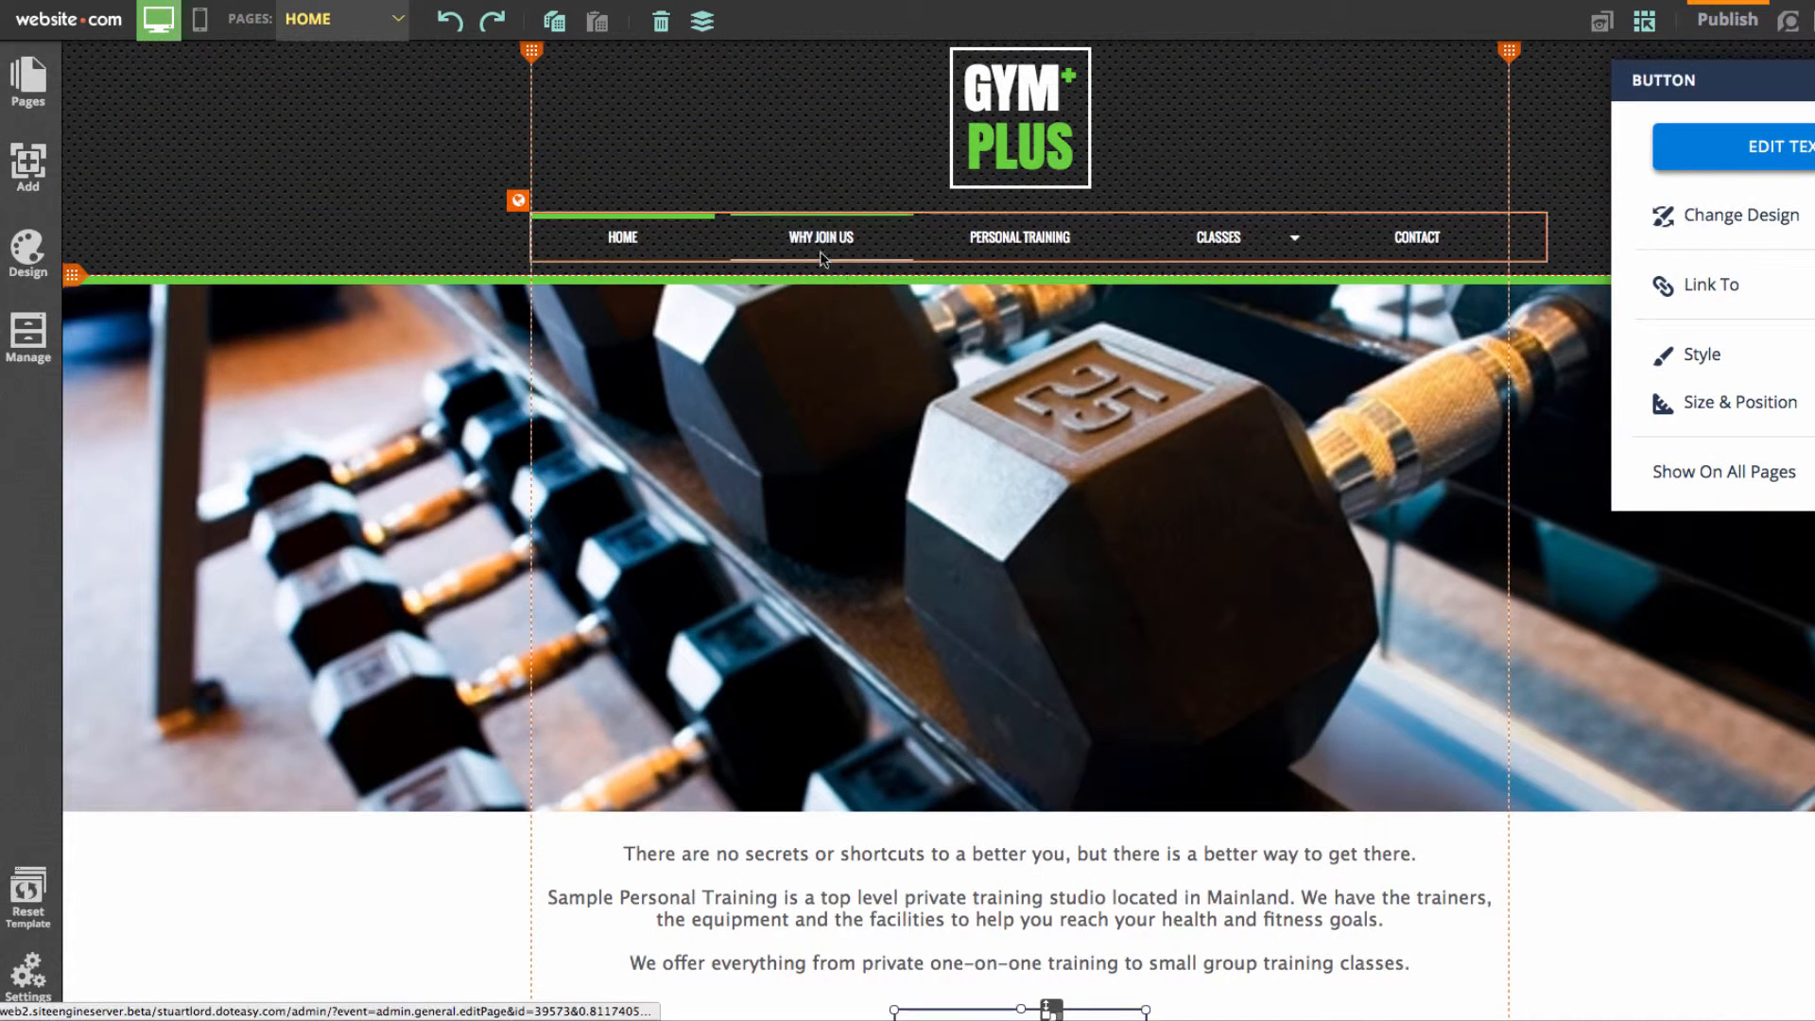
{"action": "scroll", "coordinate": [972, 546], "scroll_direction": "down", "scroll_amount": 6}
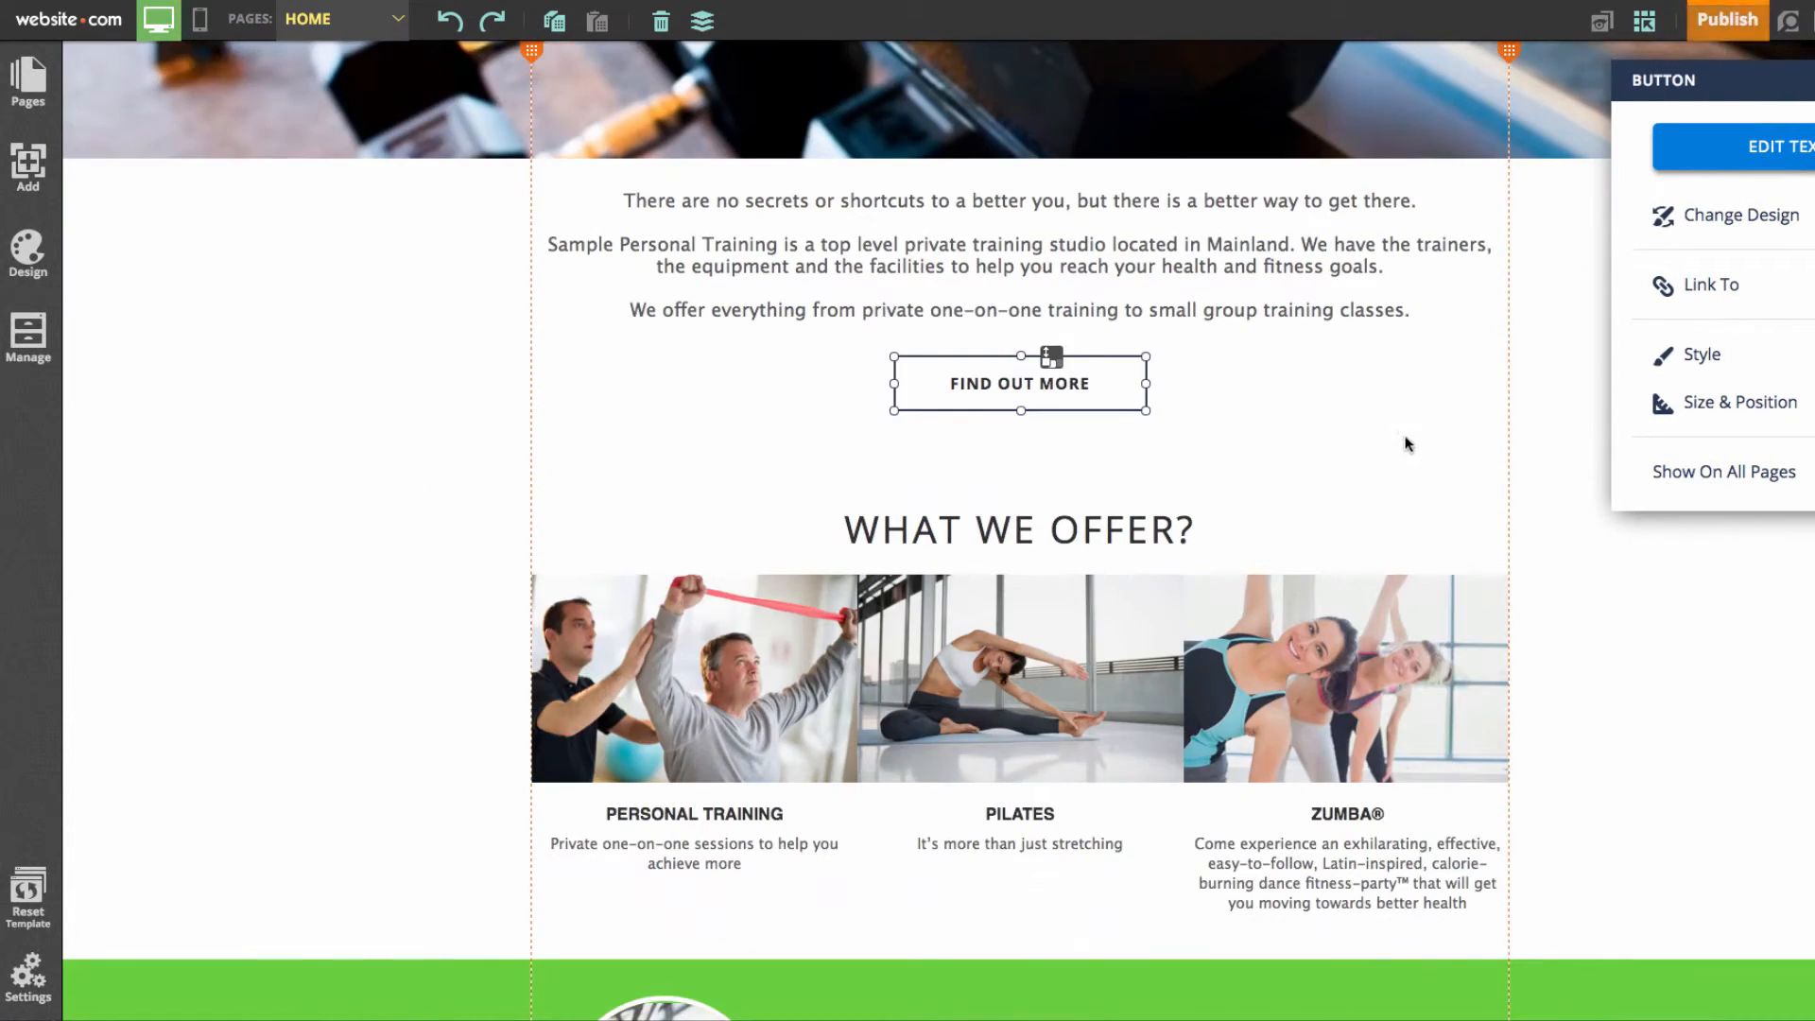
{"action": "left_click", "coordinate": [1568, 458]}
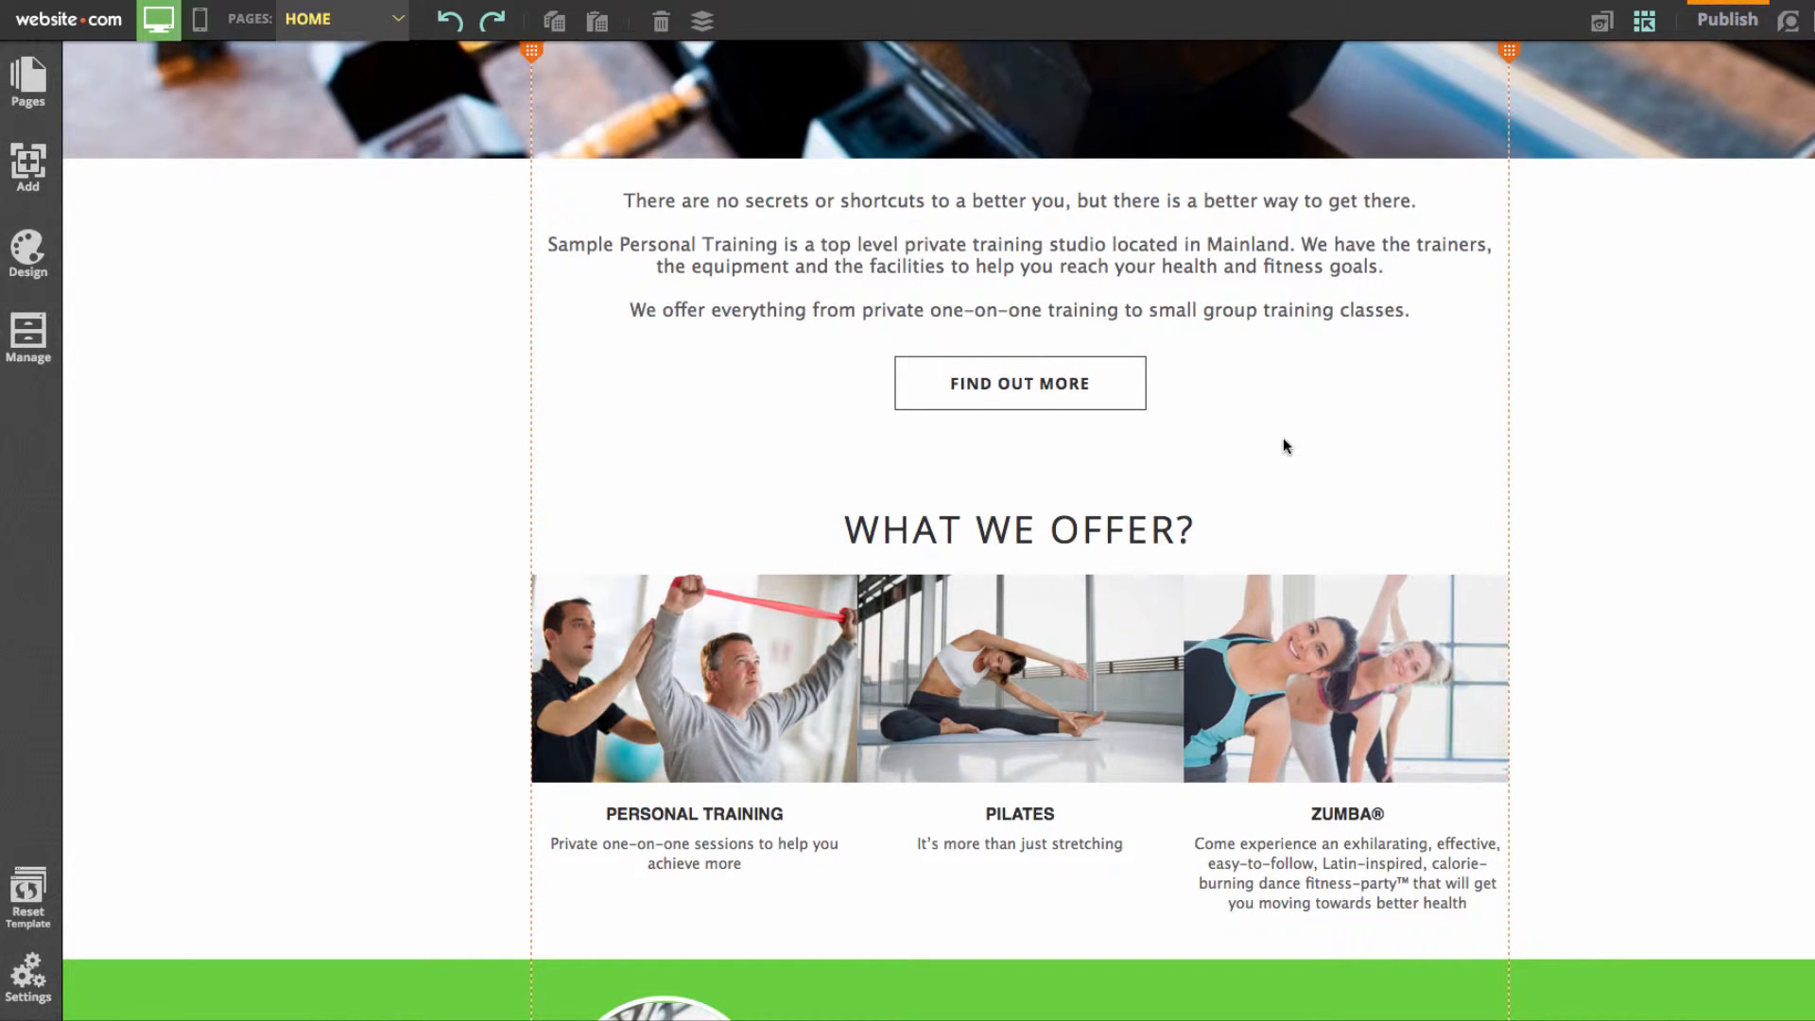
{"action": "left_click", "coordinate": [1043, 385]}
{"action": "right_click", "coordinate": [1044, 386]}
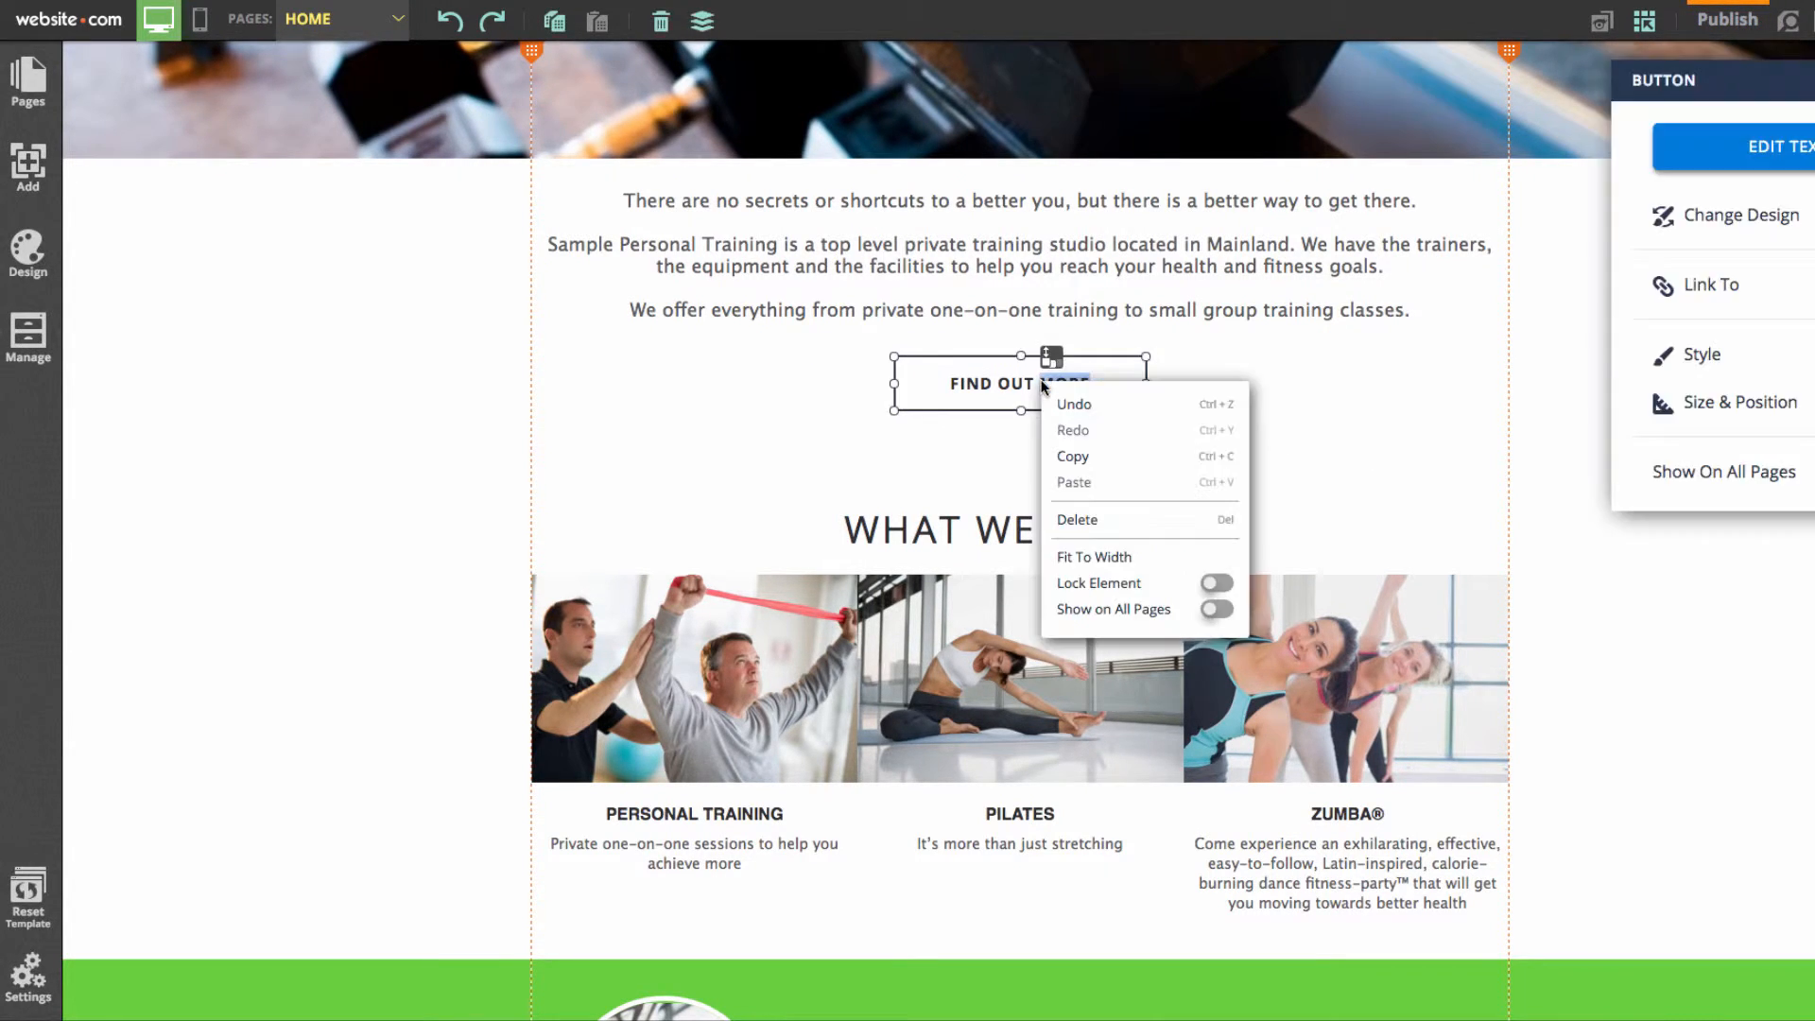
{"action": "left_click", "coordinate": [1115, 523]}
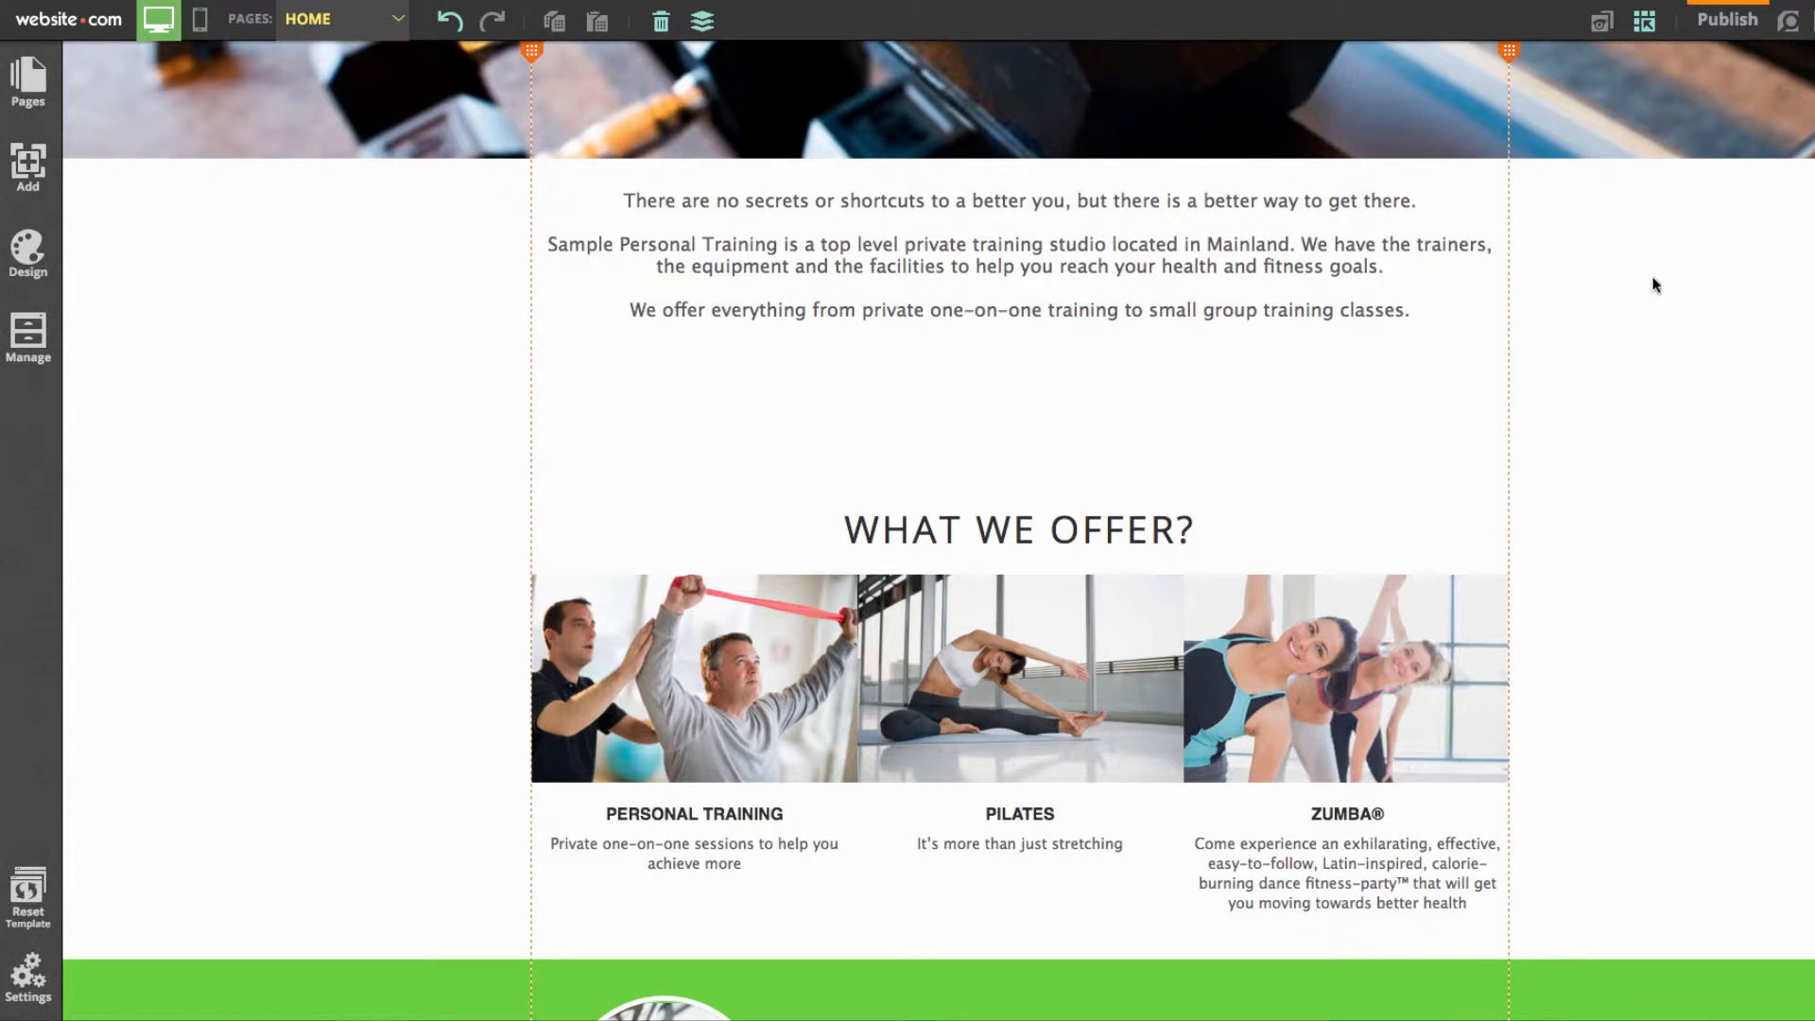
- Insert the preset orange-outlined DISCOVER MORE button, centred between the introductory text and the WHAT WE OFFER? heading
{"action": "left_click", "coordinate": [28, 165]}
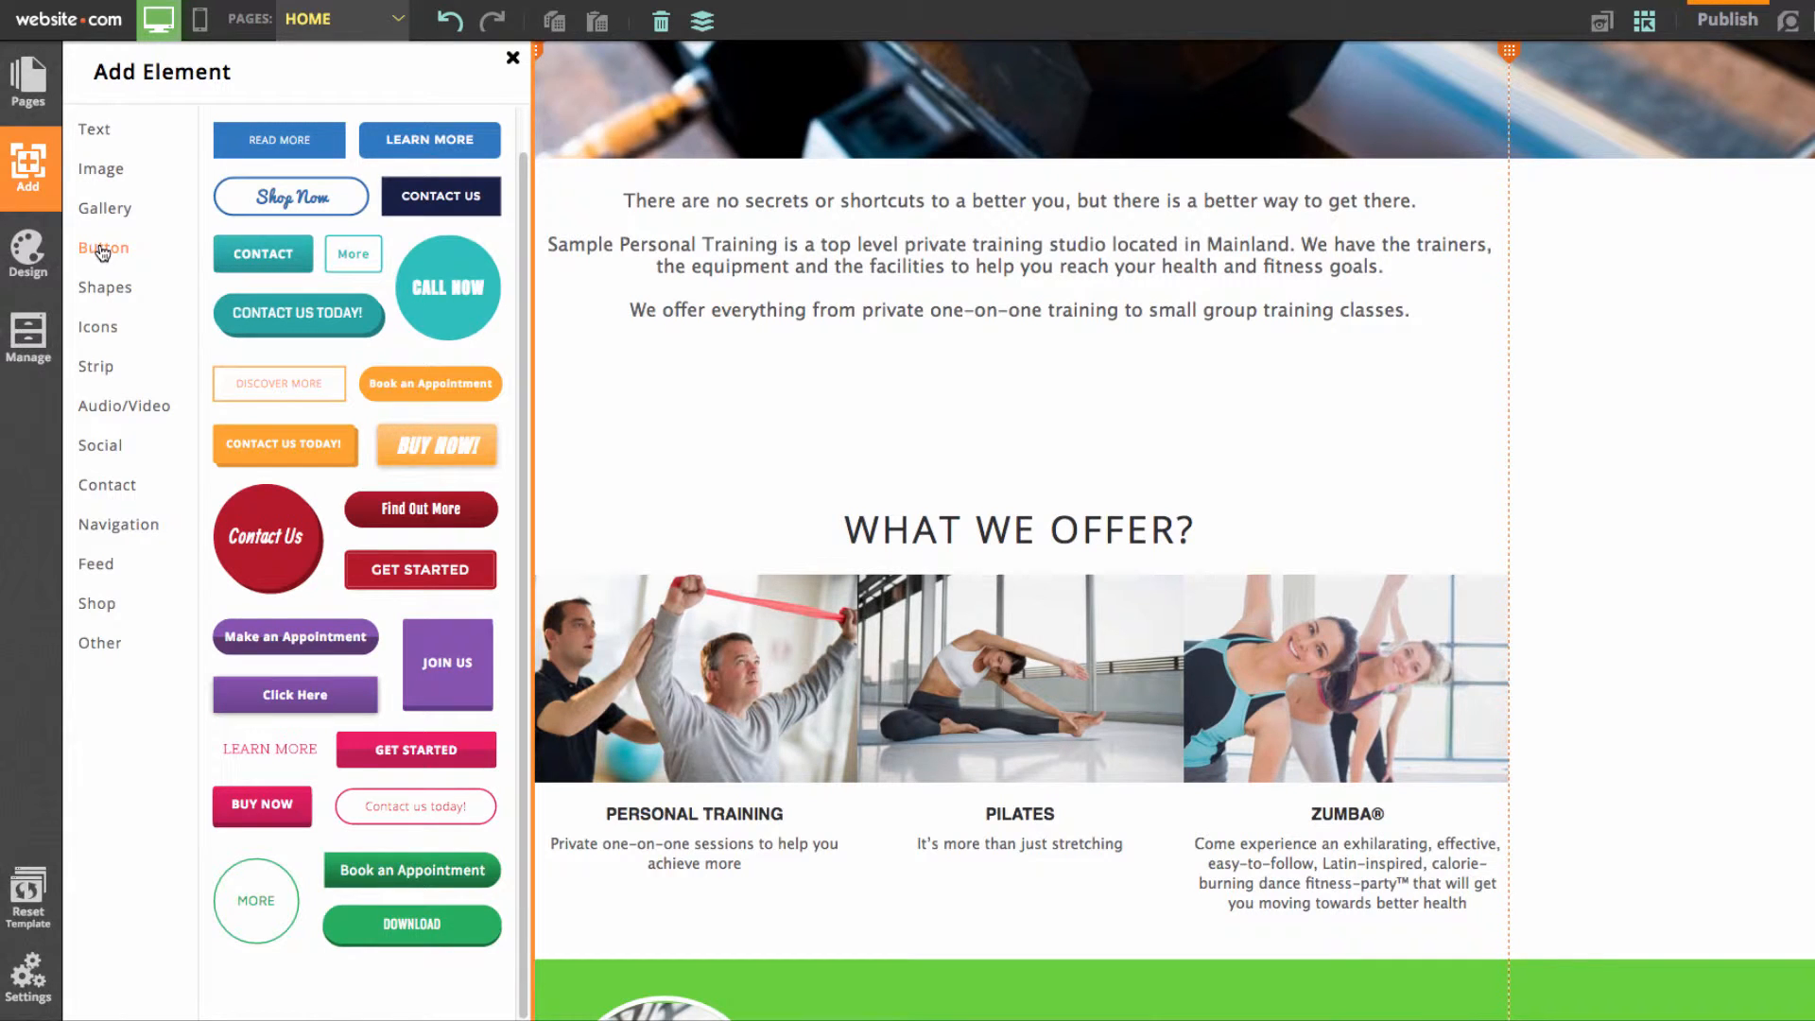
{"action": "left_click", "coordinate": [102, 249]}
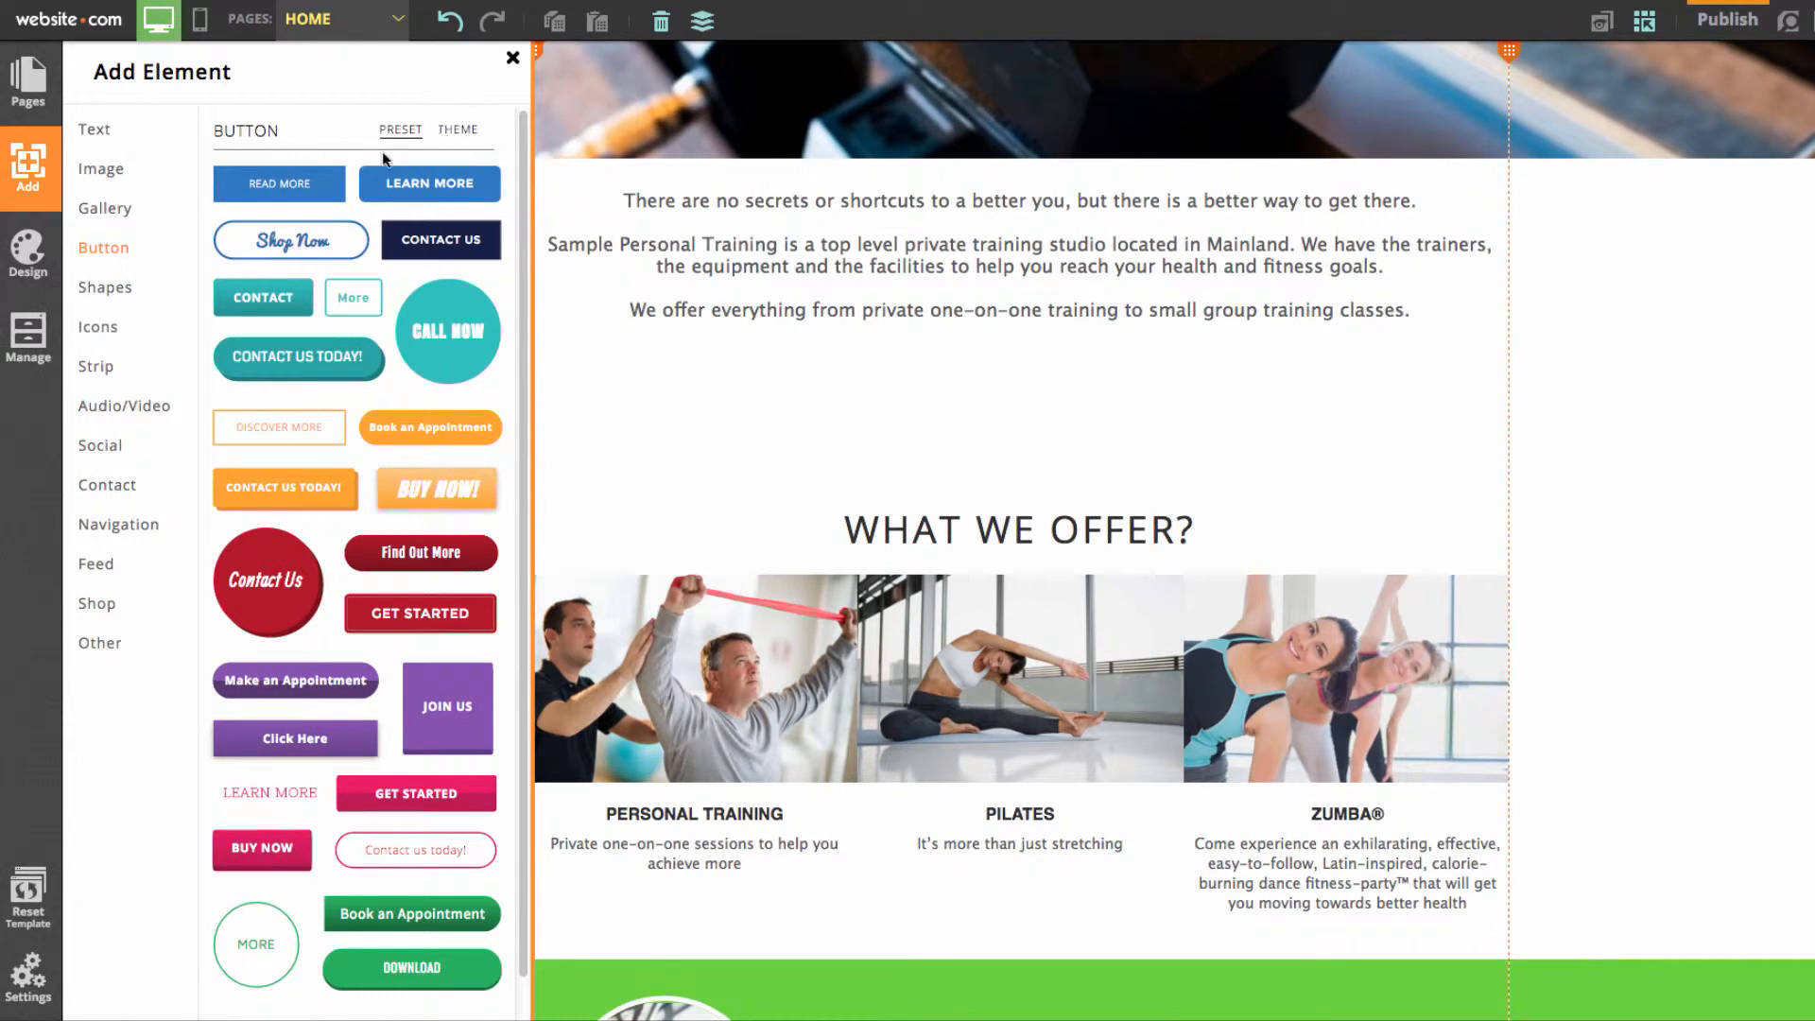
{"action": "left_click", "coordinate": [458, 132]}
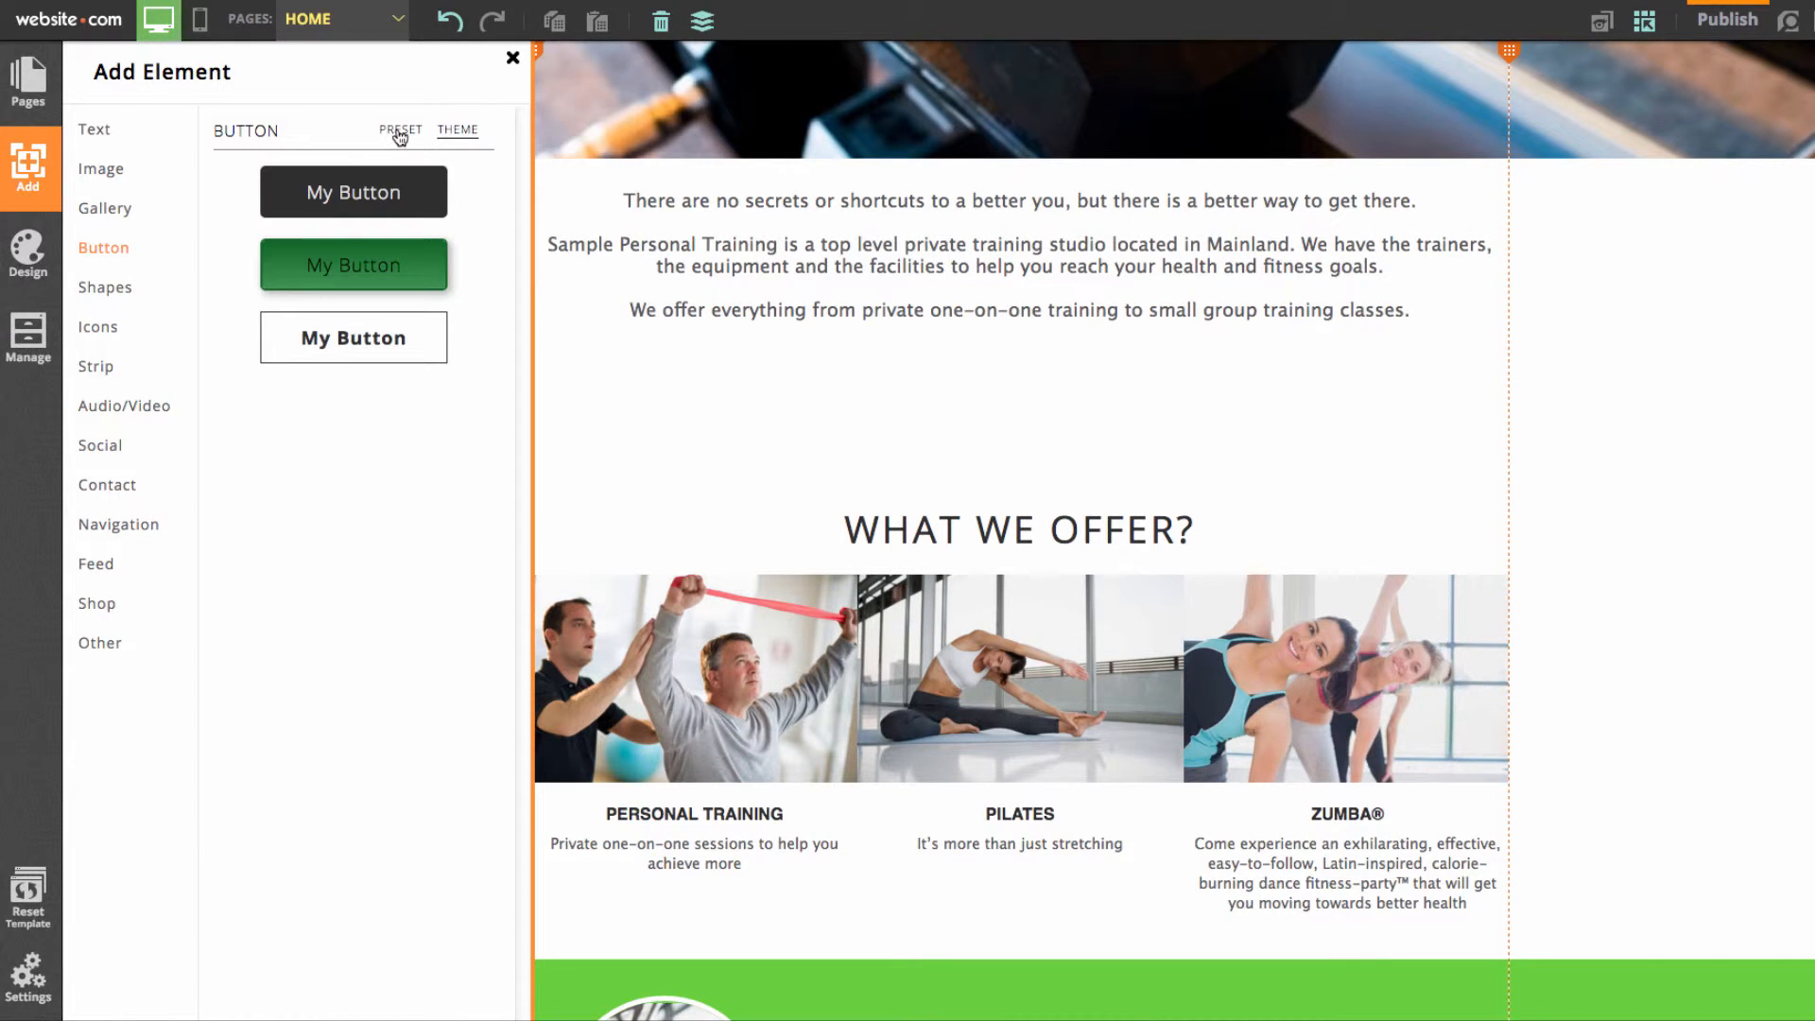
{"action": "left_click", "coordinate": [401, 134]}
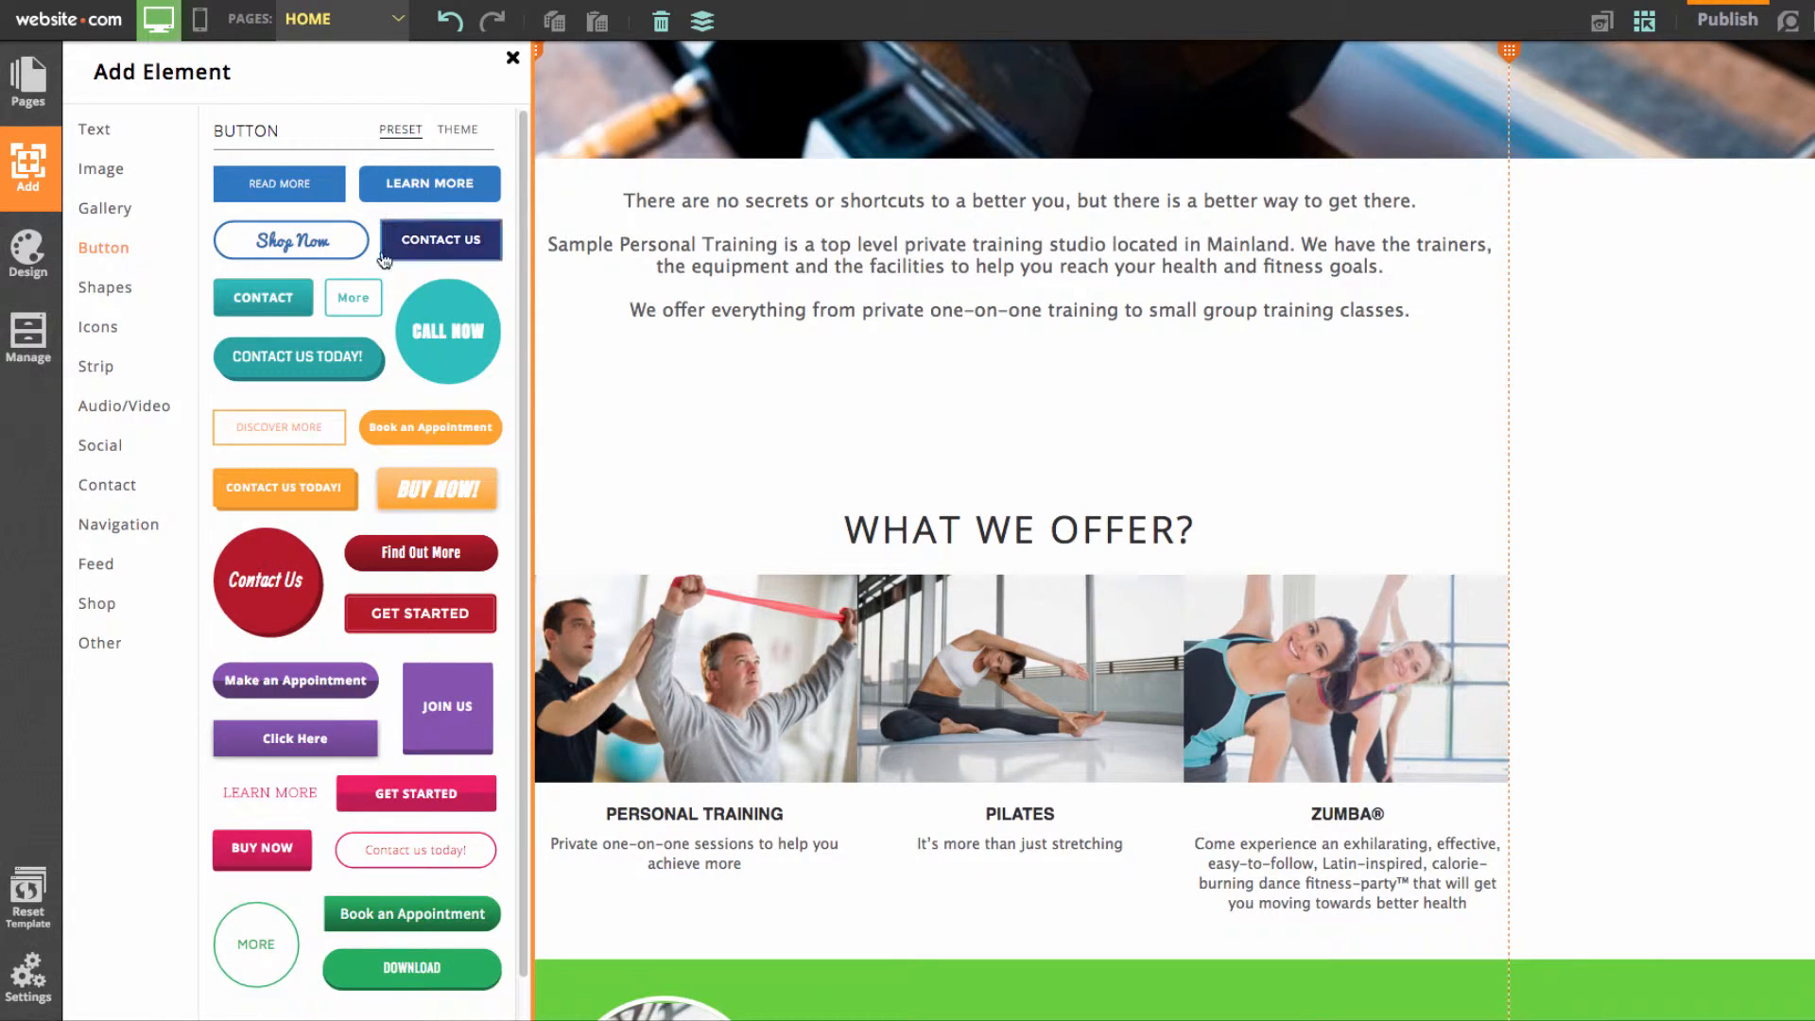
{"action": "scroll", "coordinate": [380, 268], "scroll_direction": "down", "scroll_amount": 1}
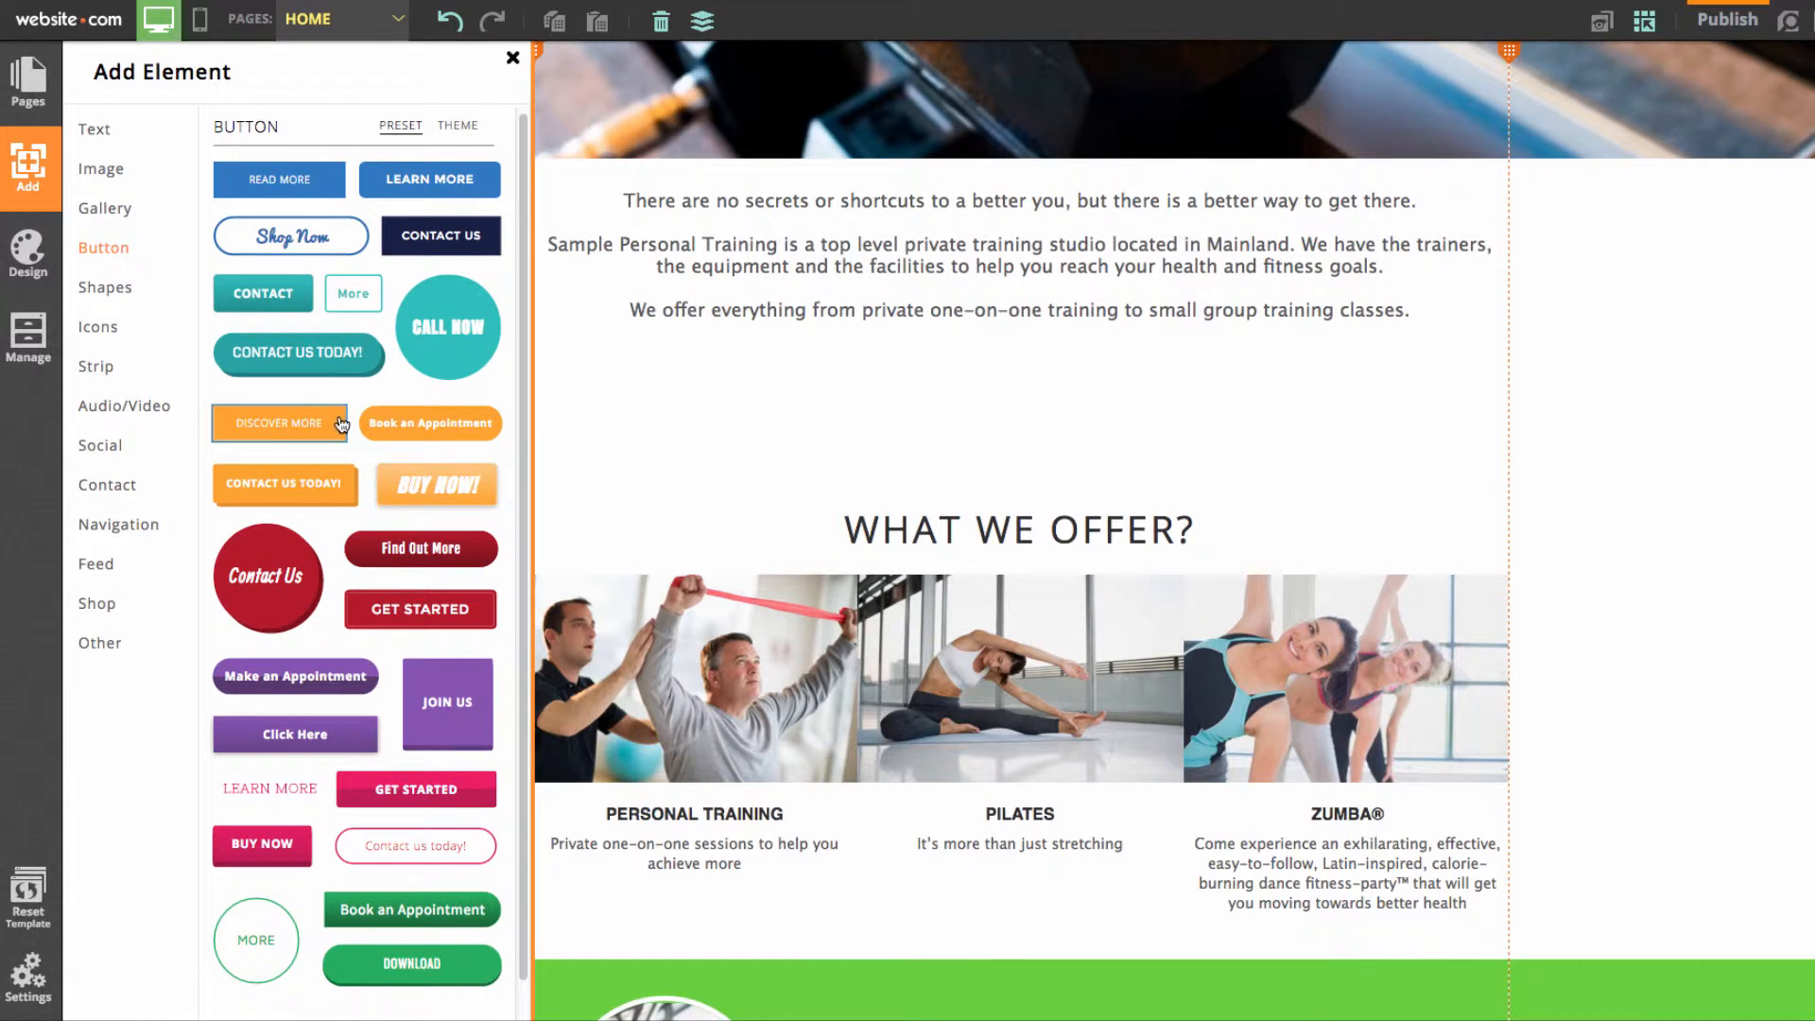
{"action": "left_click", "coordinate": [259, 422]}
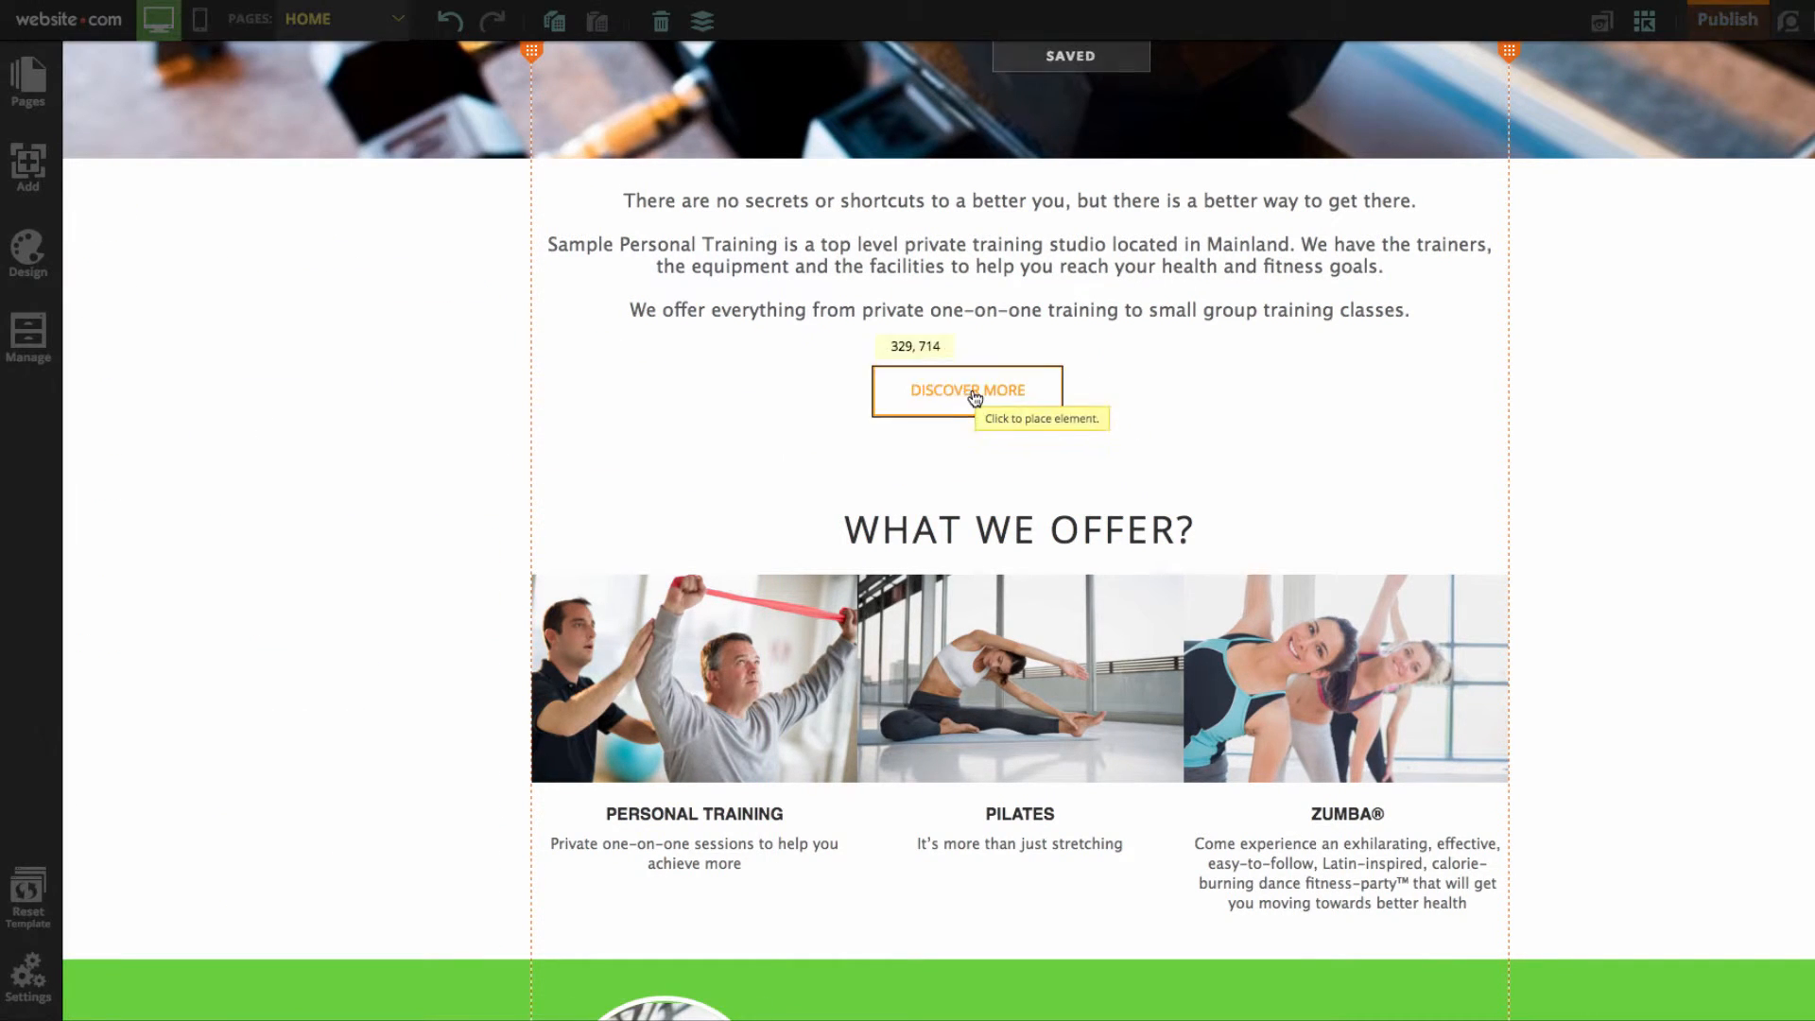
{"action": "left_click", "coordinate": [1019, 404]}
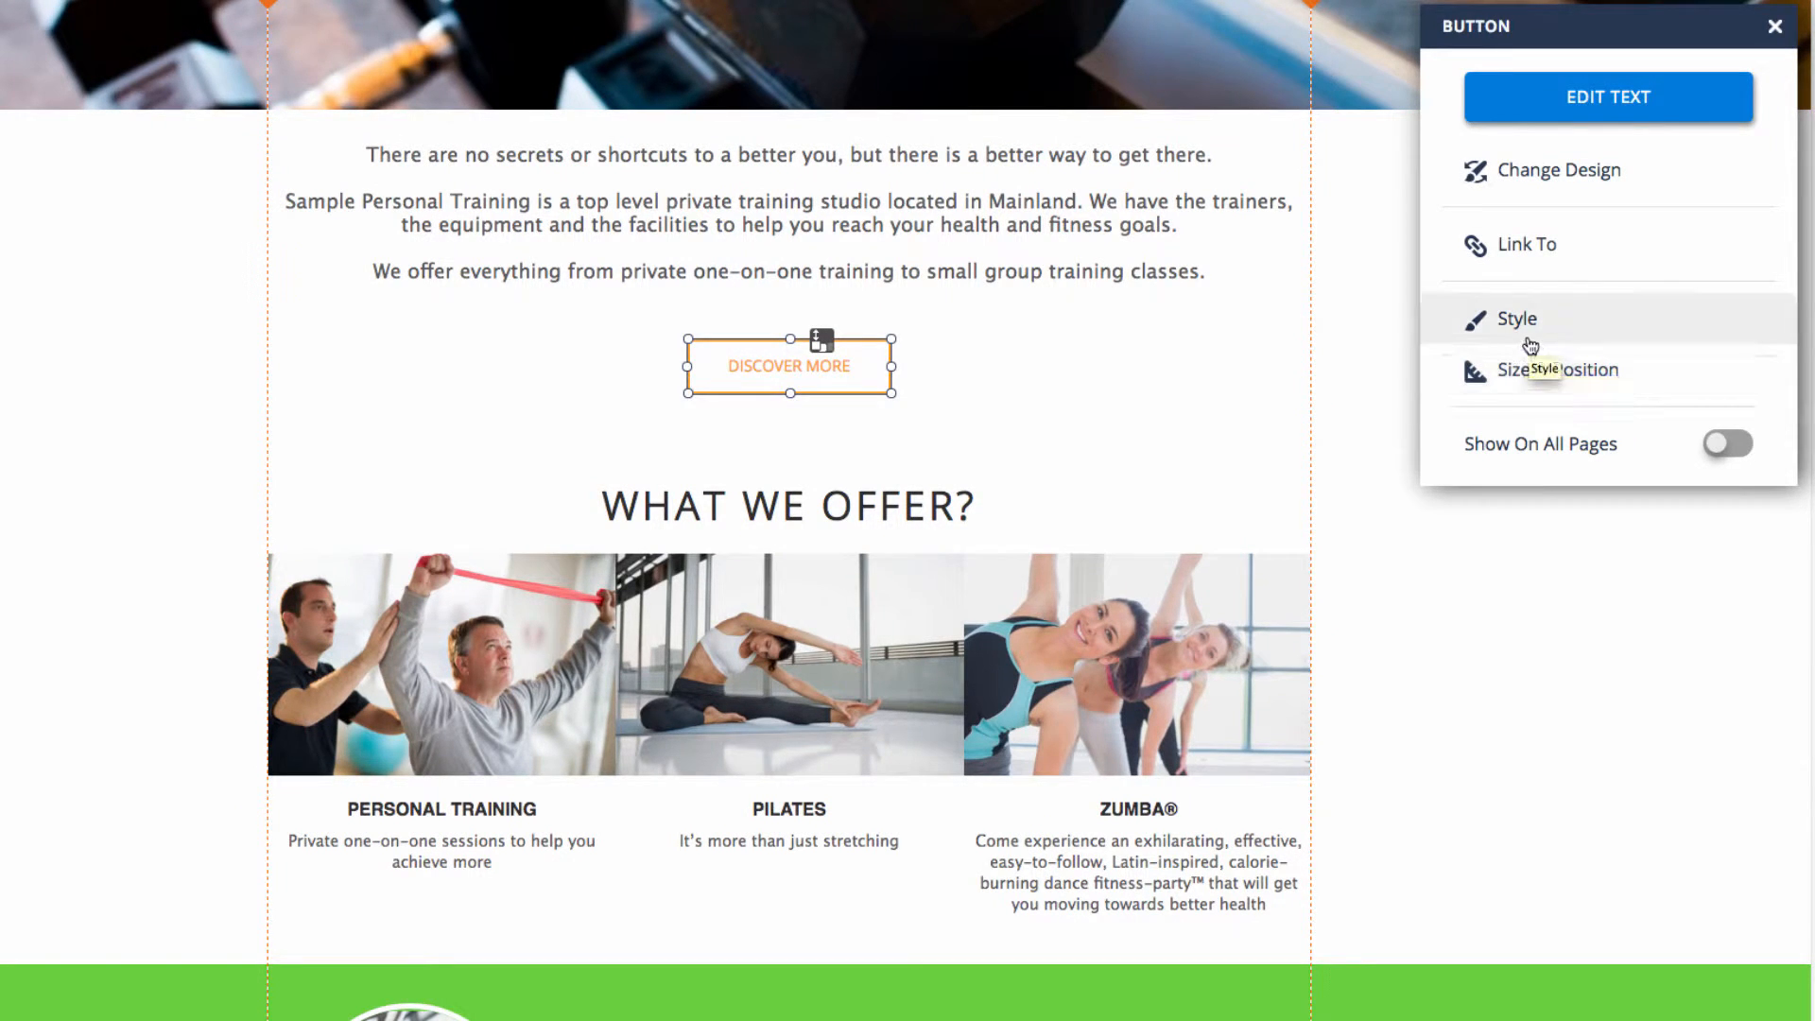
- Change the new button's text to FIND OUT MORE
{"action": "left_click", "coordinate": [1607, 99]}
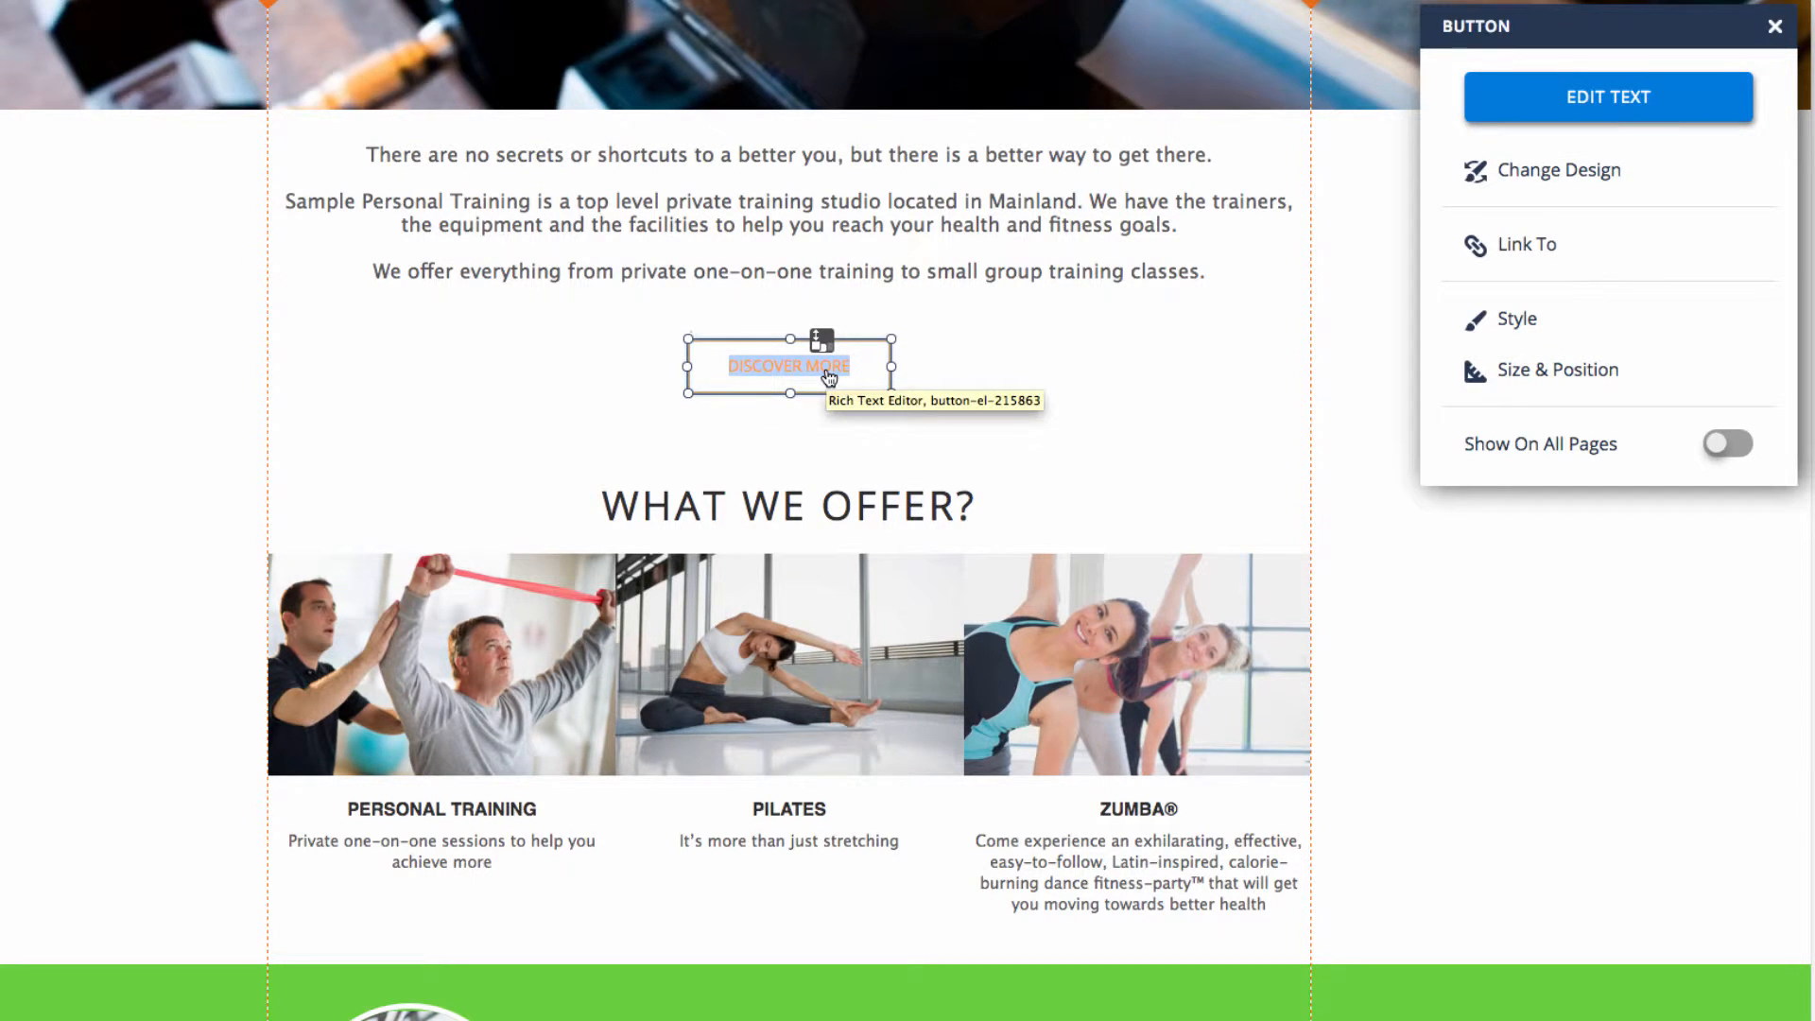
{"action": "type", "text": "FIND"}
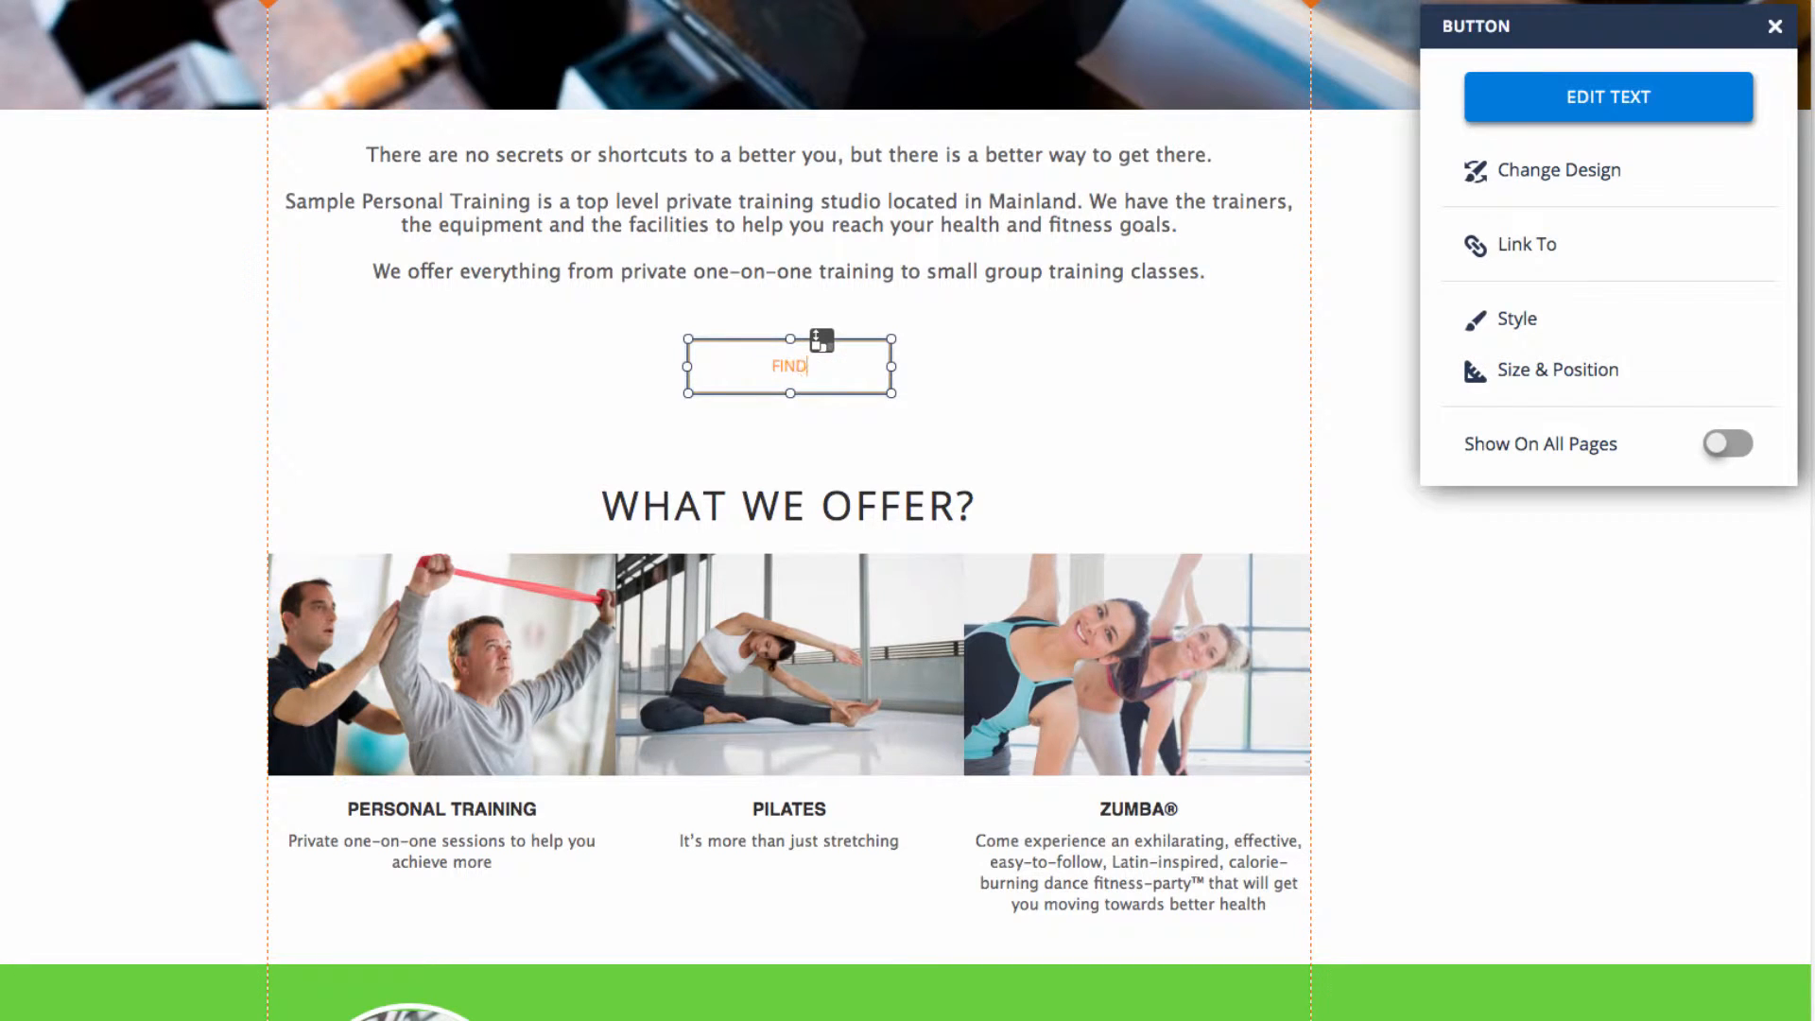
{"action": "type", "text": " OUT MORE"}
{"action": "left_click", "coordinate": [1550, 175]}
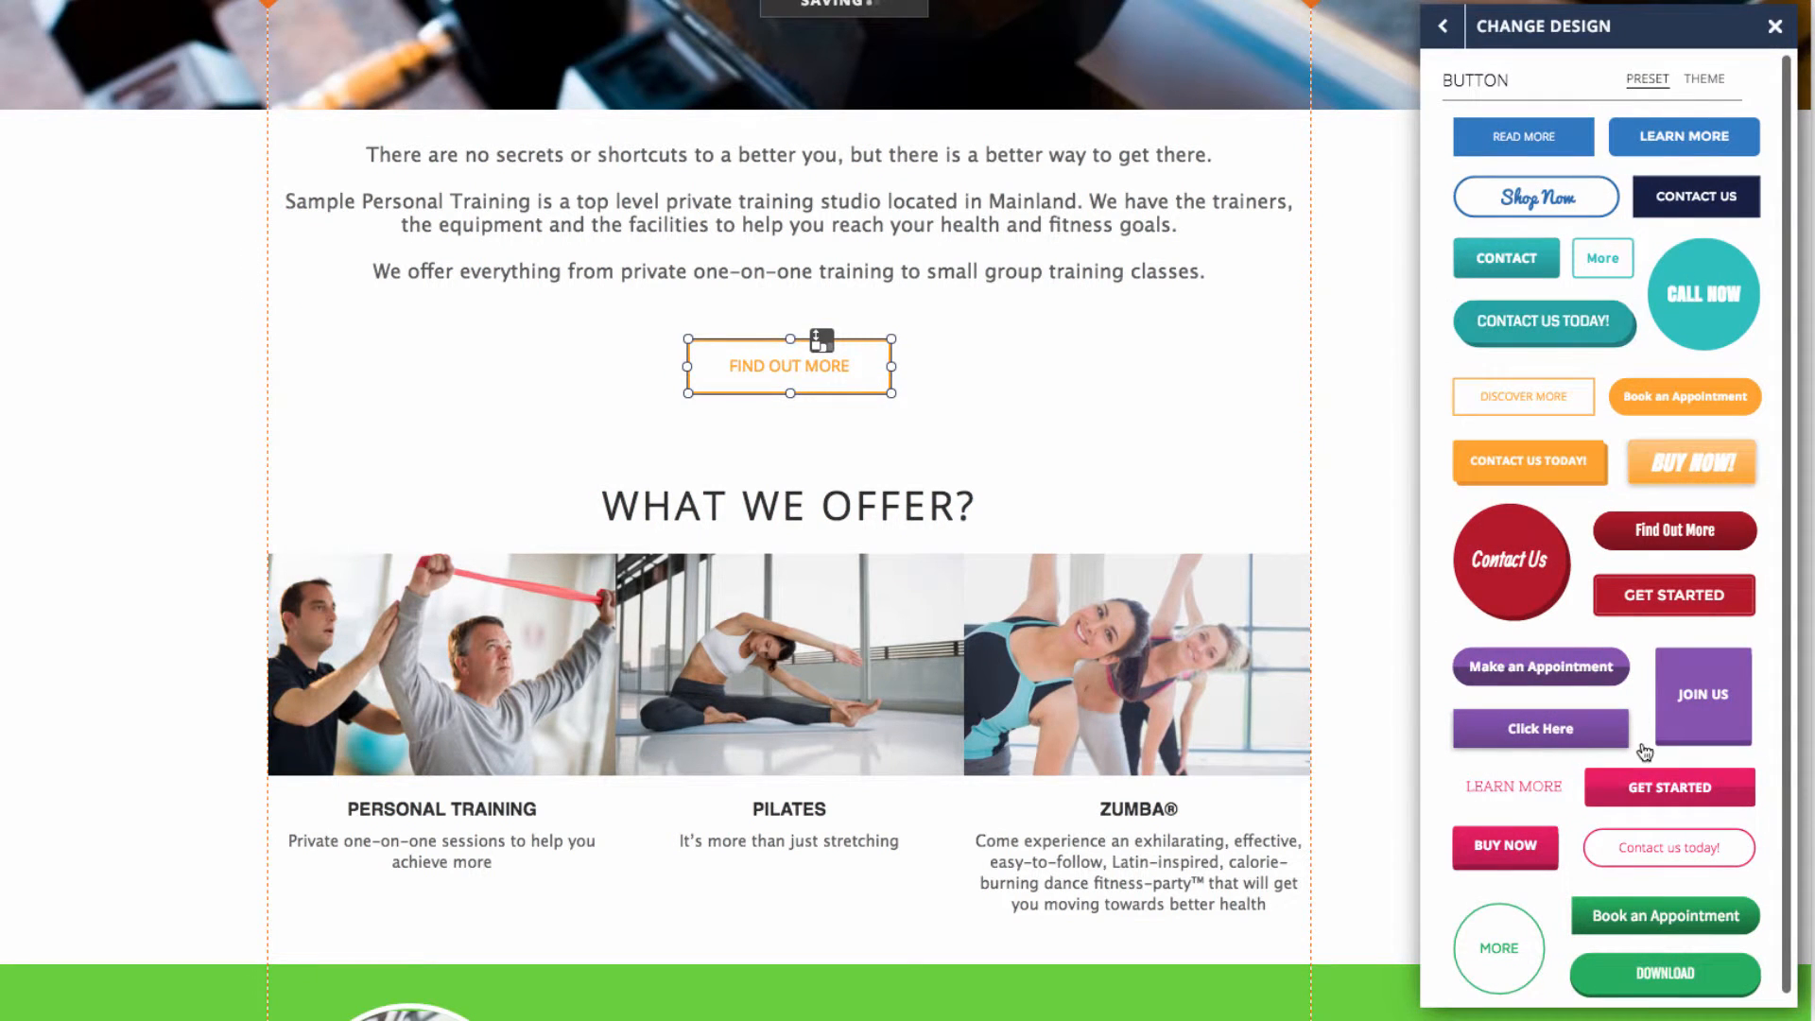
{"action": "left_click", "coordinate": [1706, 87]}
{"action": "left_click", "coordinate": [1654, 82]}
{"action": "left_click", "coordinate": [1443, 26]}
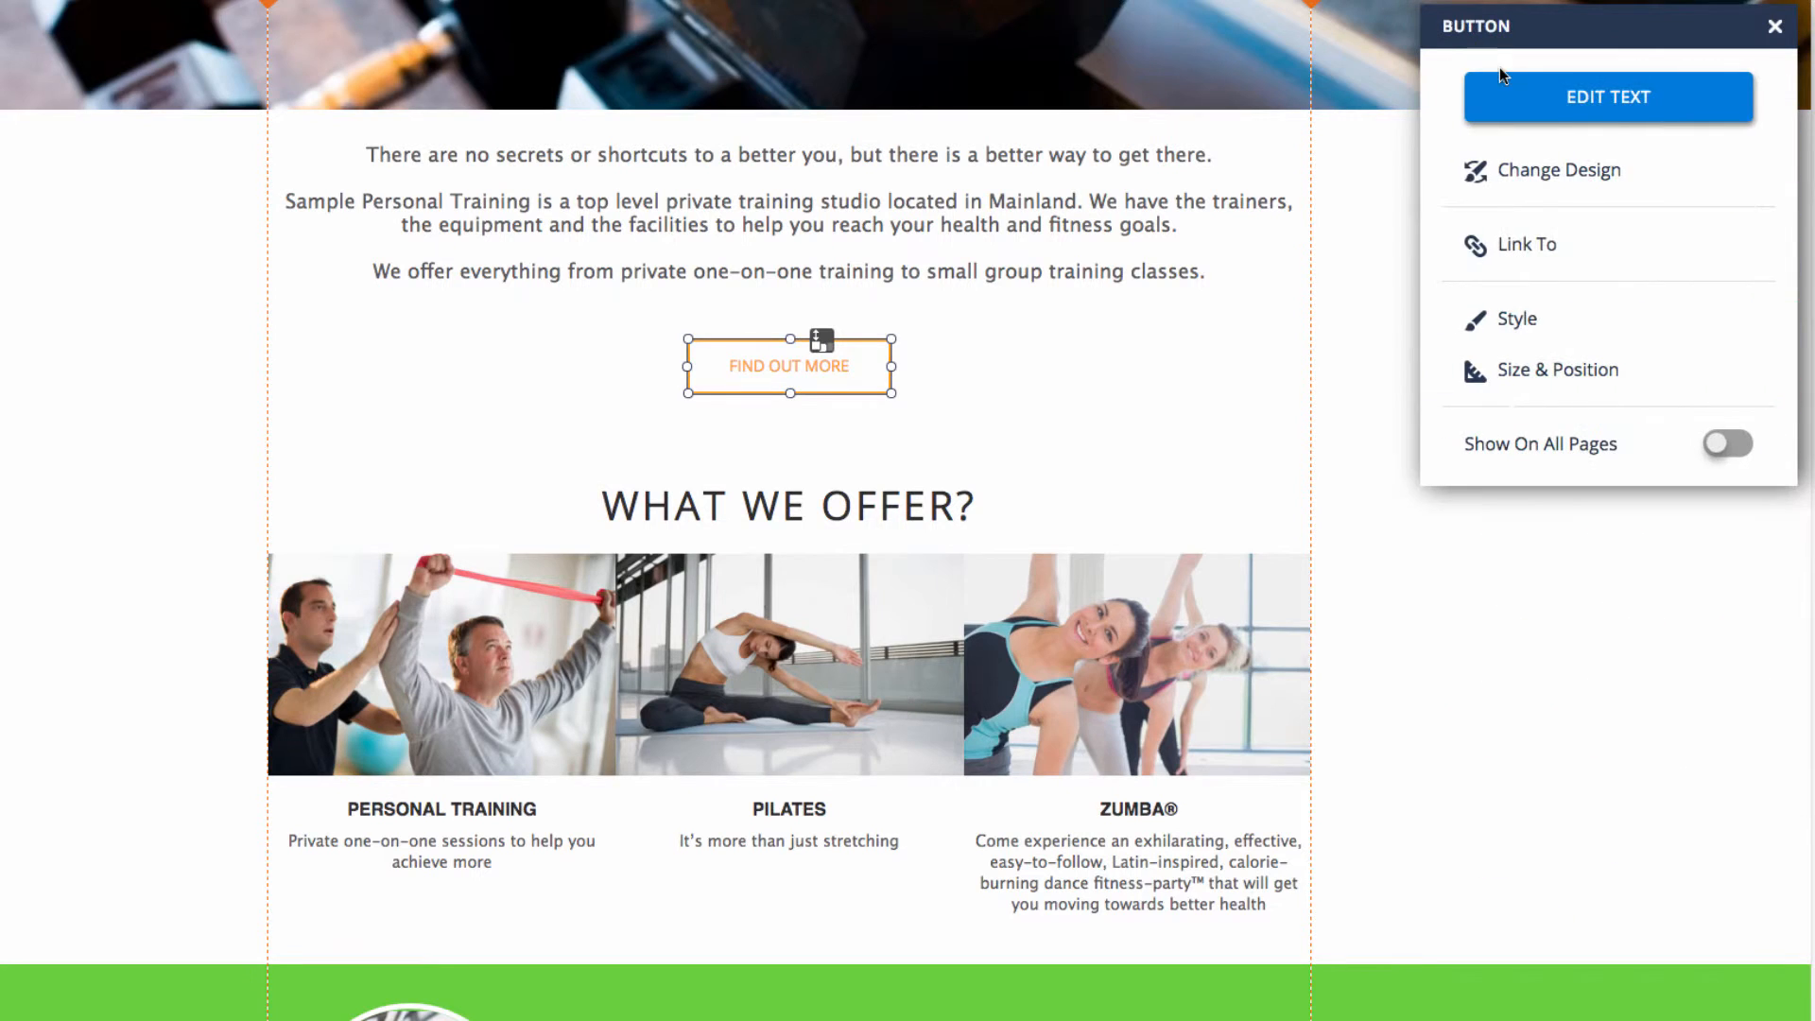
- Link the FIND OUT MORE button to the WHY JOIN US page of the site
{"action": "left_click", "coordinate": [1531, 248]}
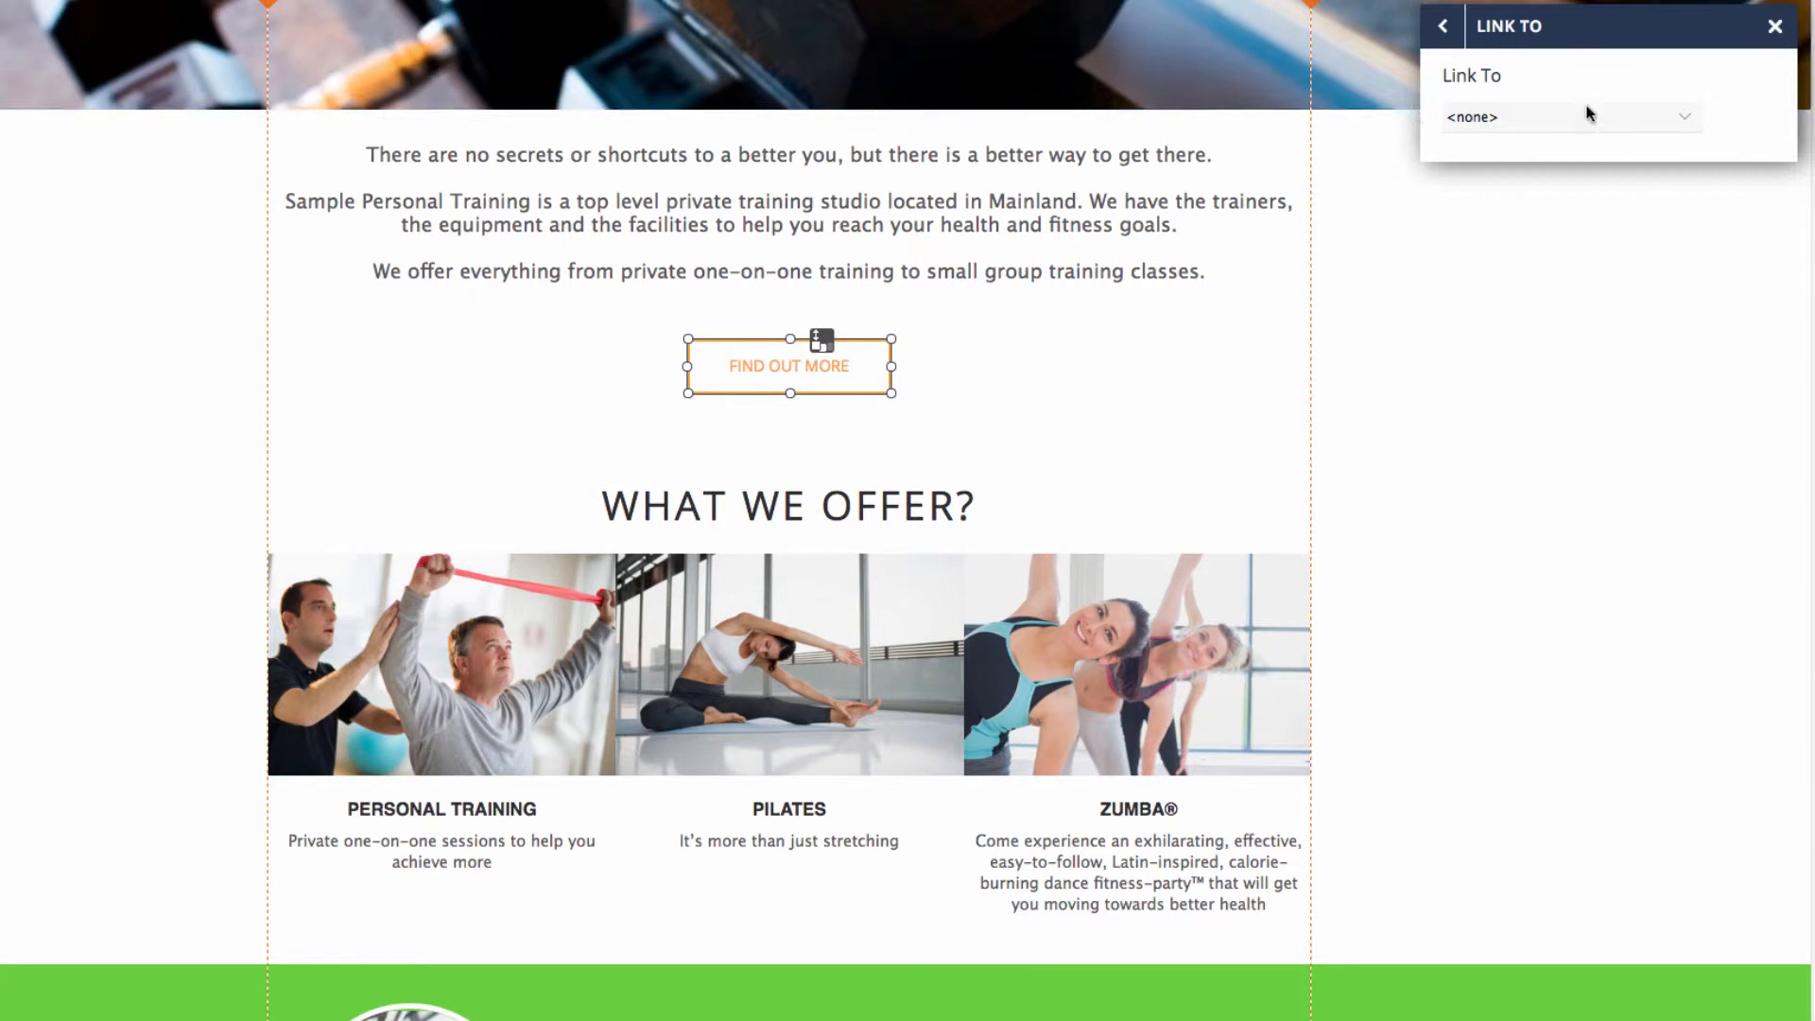
{"action": "left_click", "coordinate": [1519, 117]}
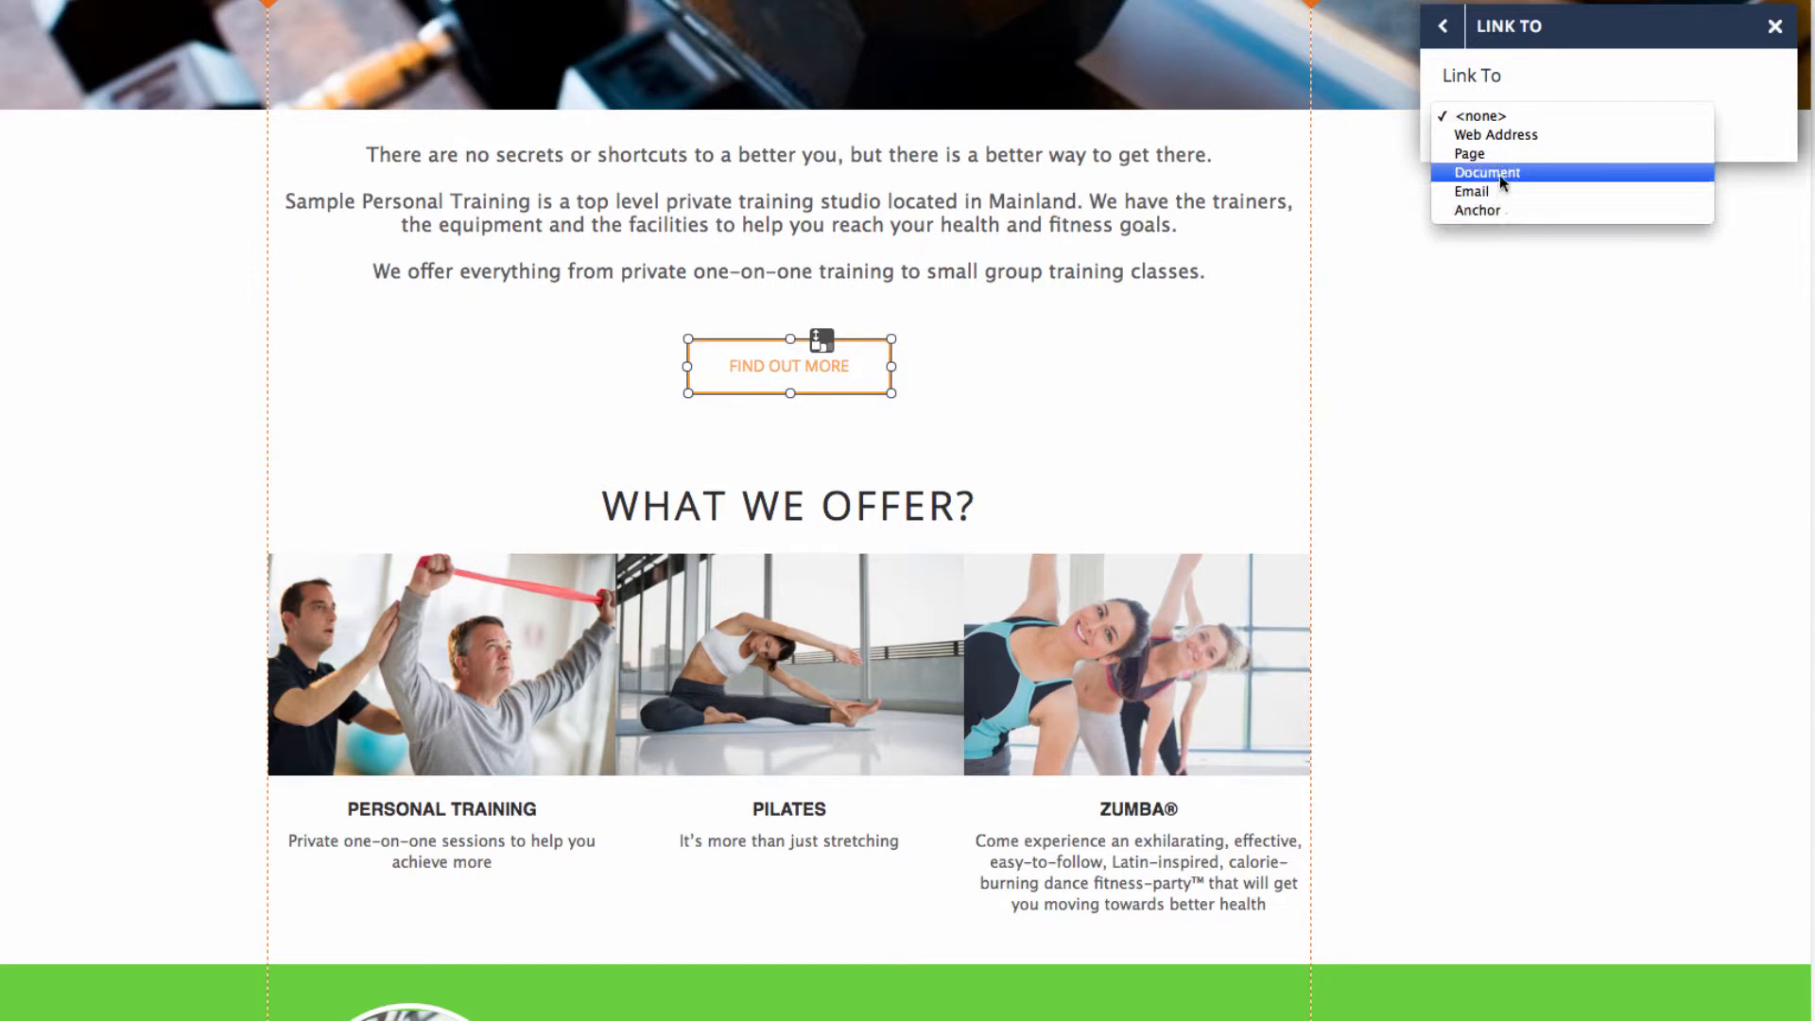
{"action": "left_click", "coordinate": [1513, 155]}
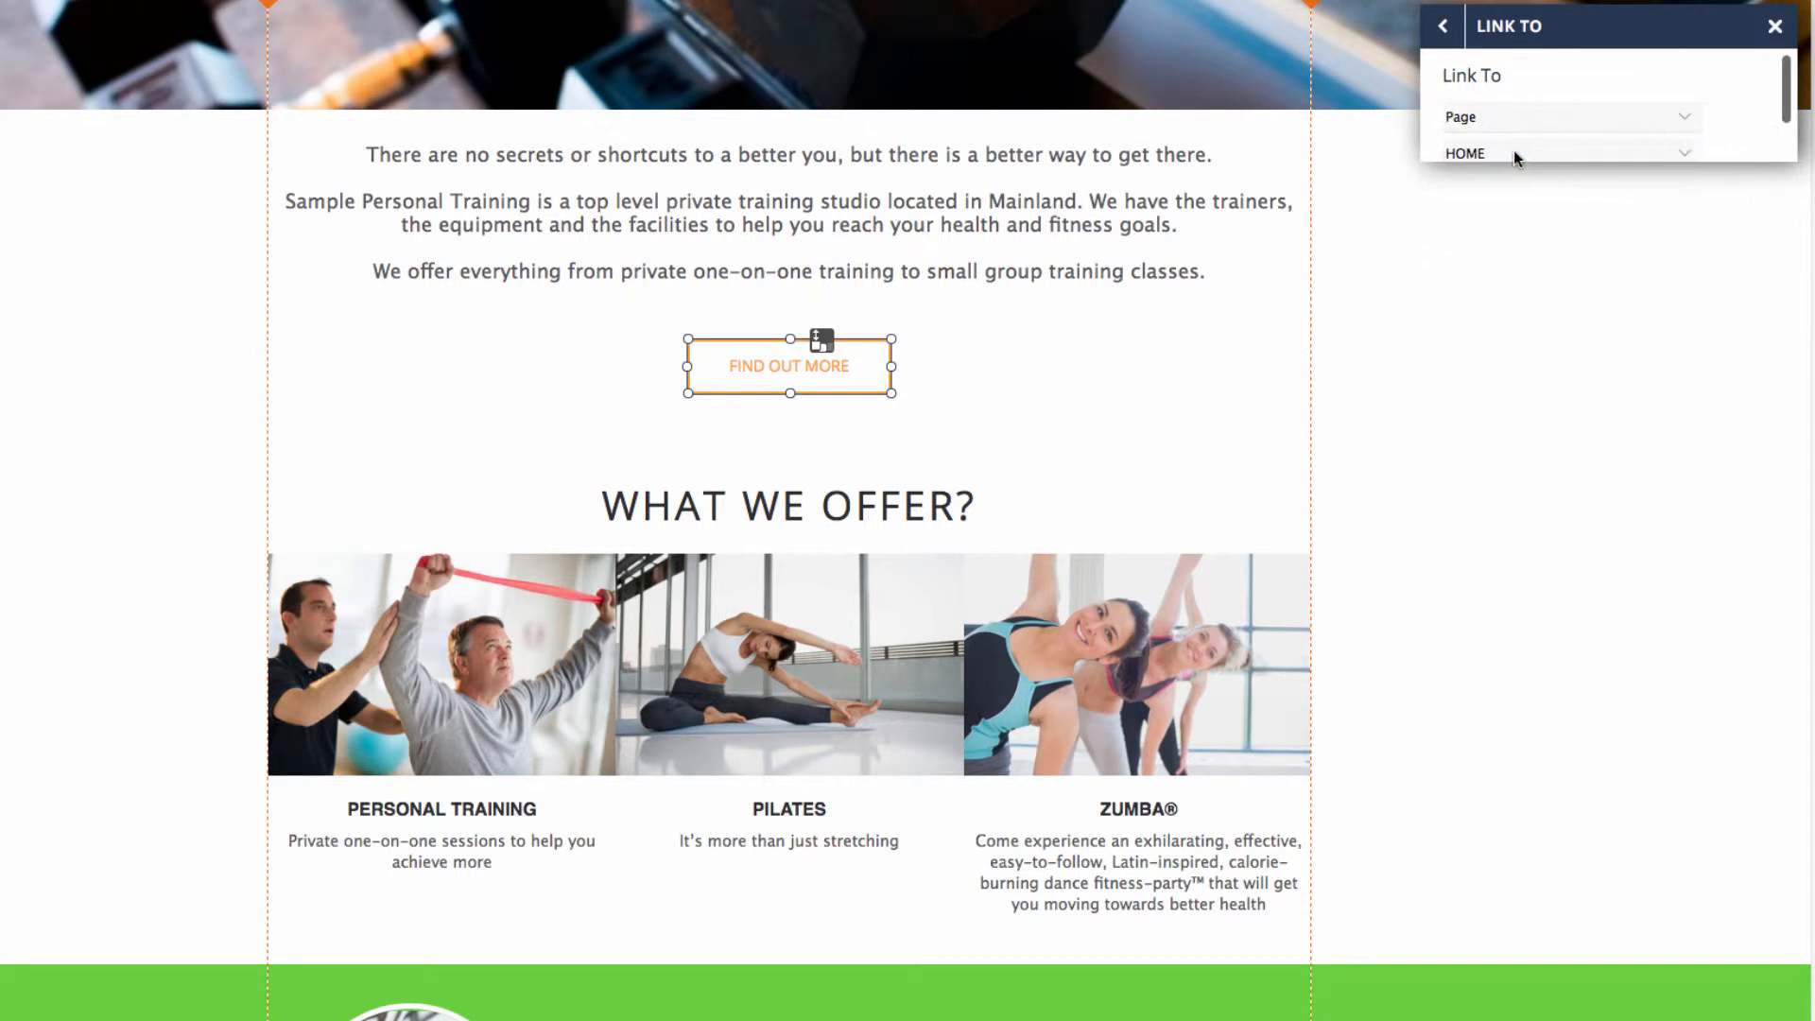
{"action": "scroll", "coordinate": [1778, 99], "scroll_direction": "down", "scroll_amount": 2}
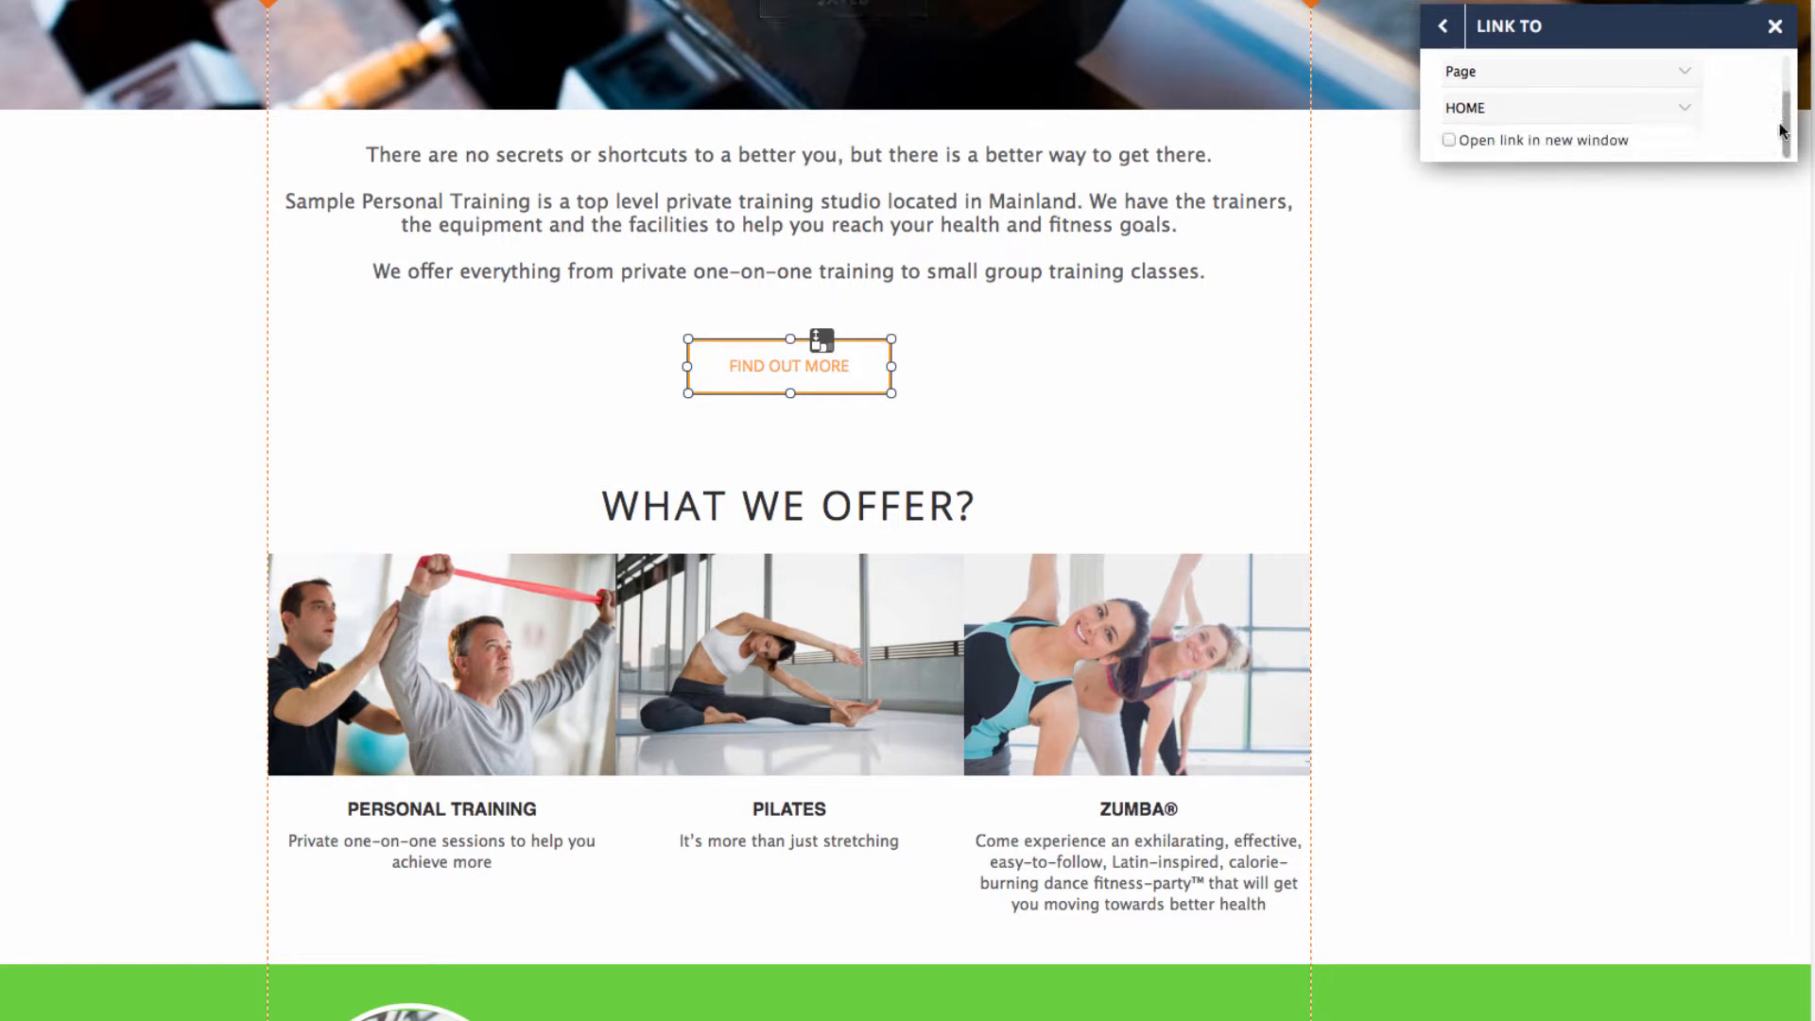
{"action": "left_click", "coordinate": [1673, 96]}
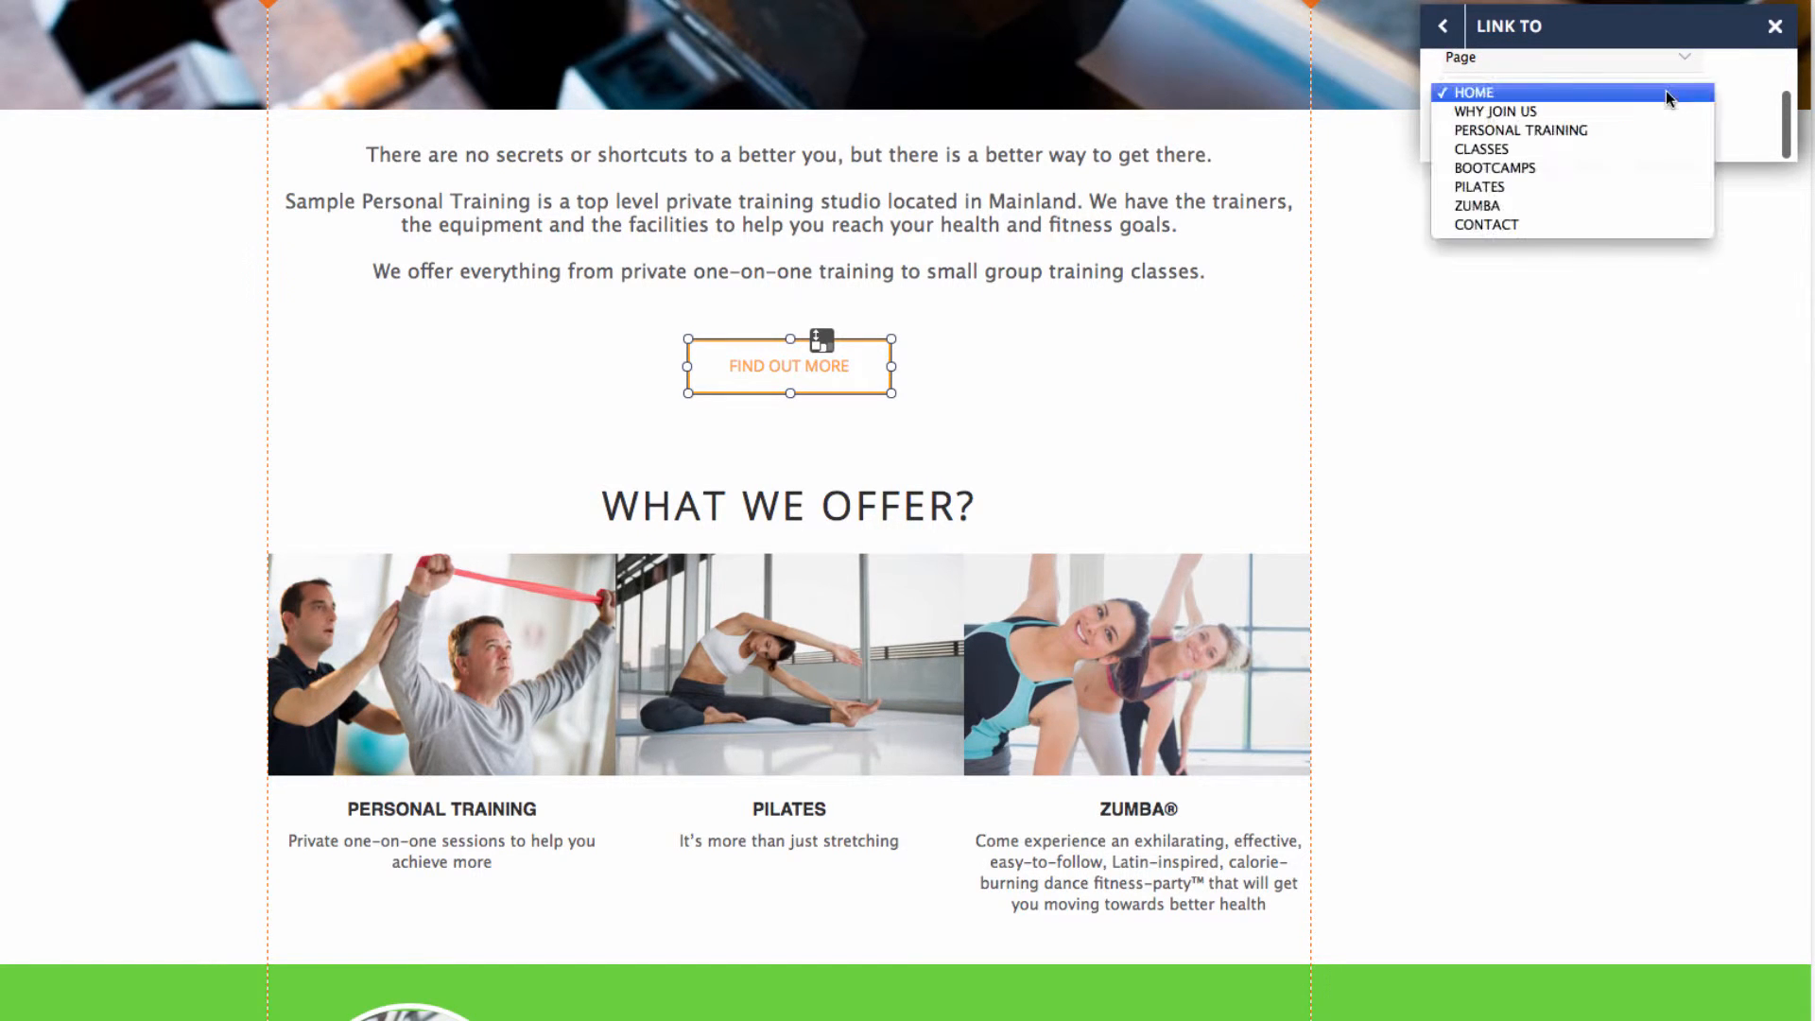
{"action": "left_click", "coordinate": [1571, 111]}
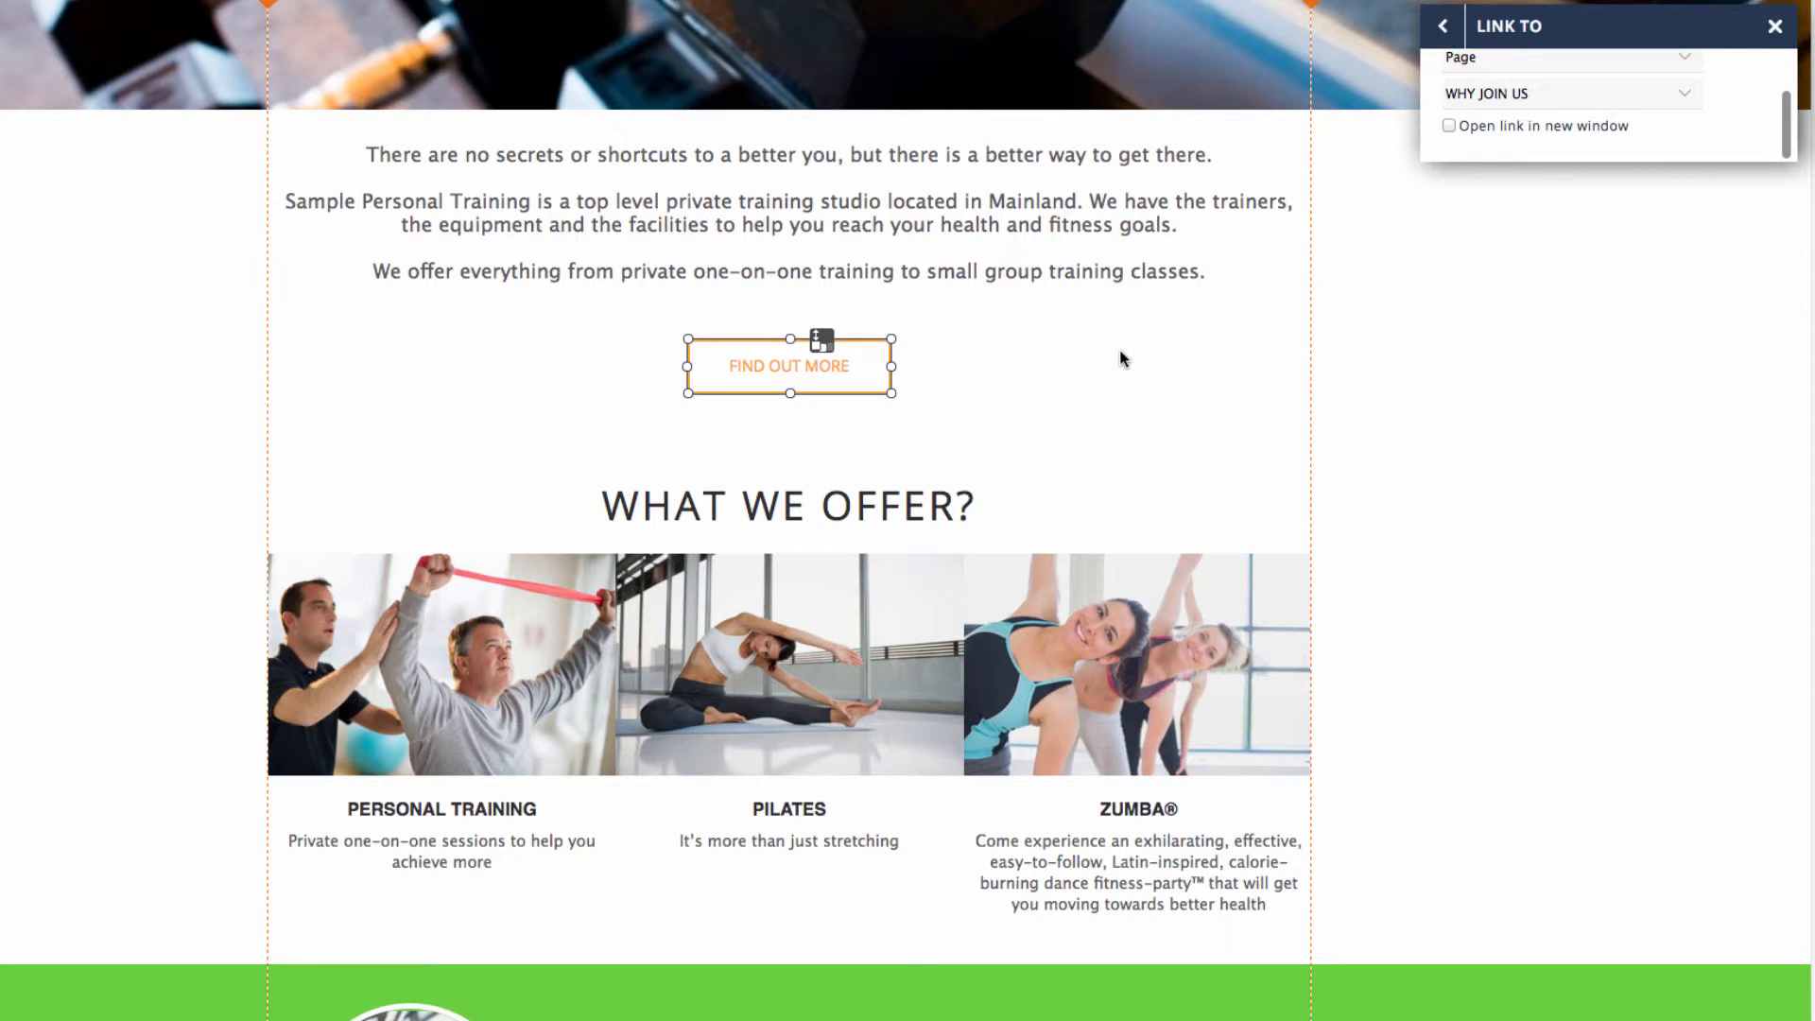
{"action": "left_click", "coordinate": [1443, 26]}
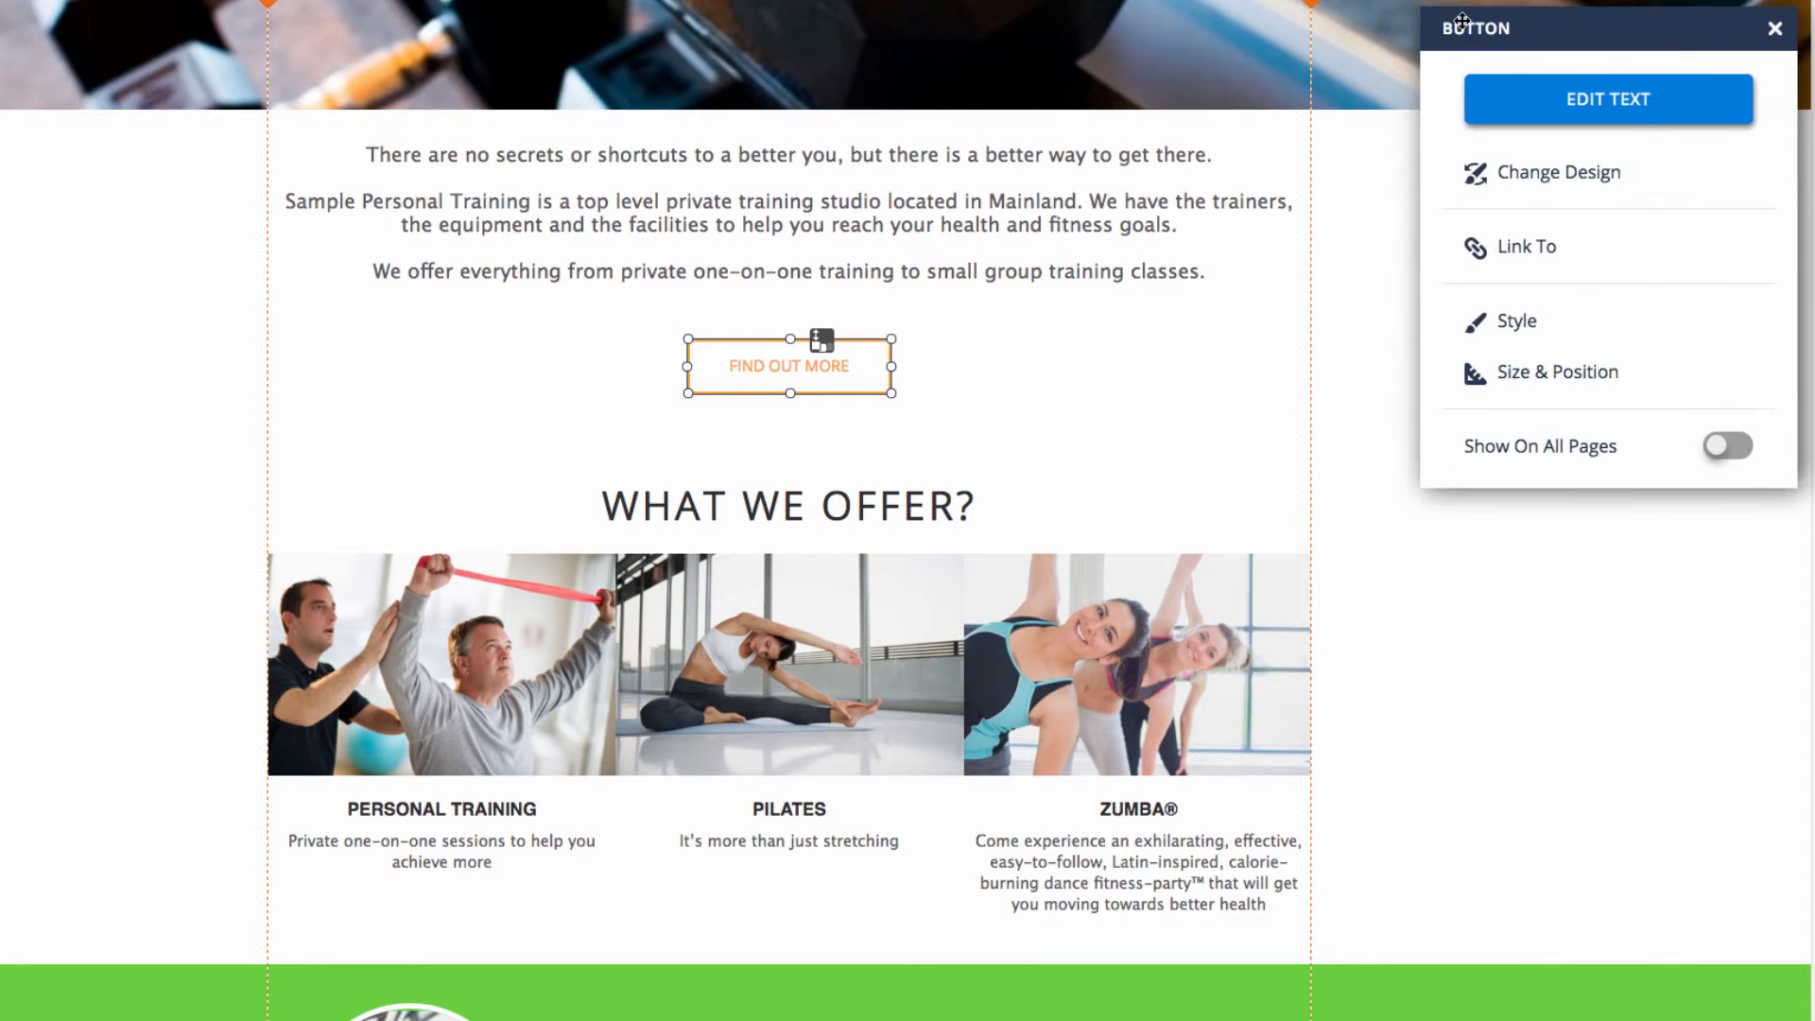
- Set the font color of the FIND OUT MORE button's normal state to black
{"action": "left_click", "coordinate": [1533, 318]}
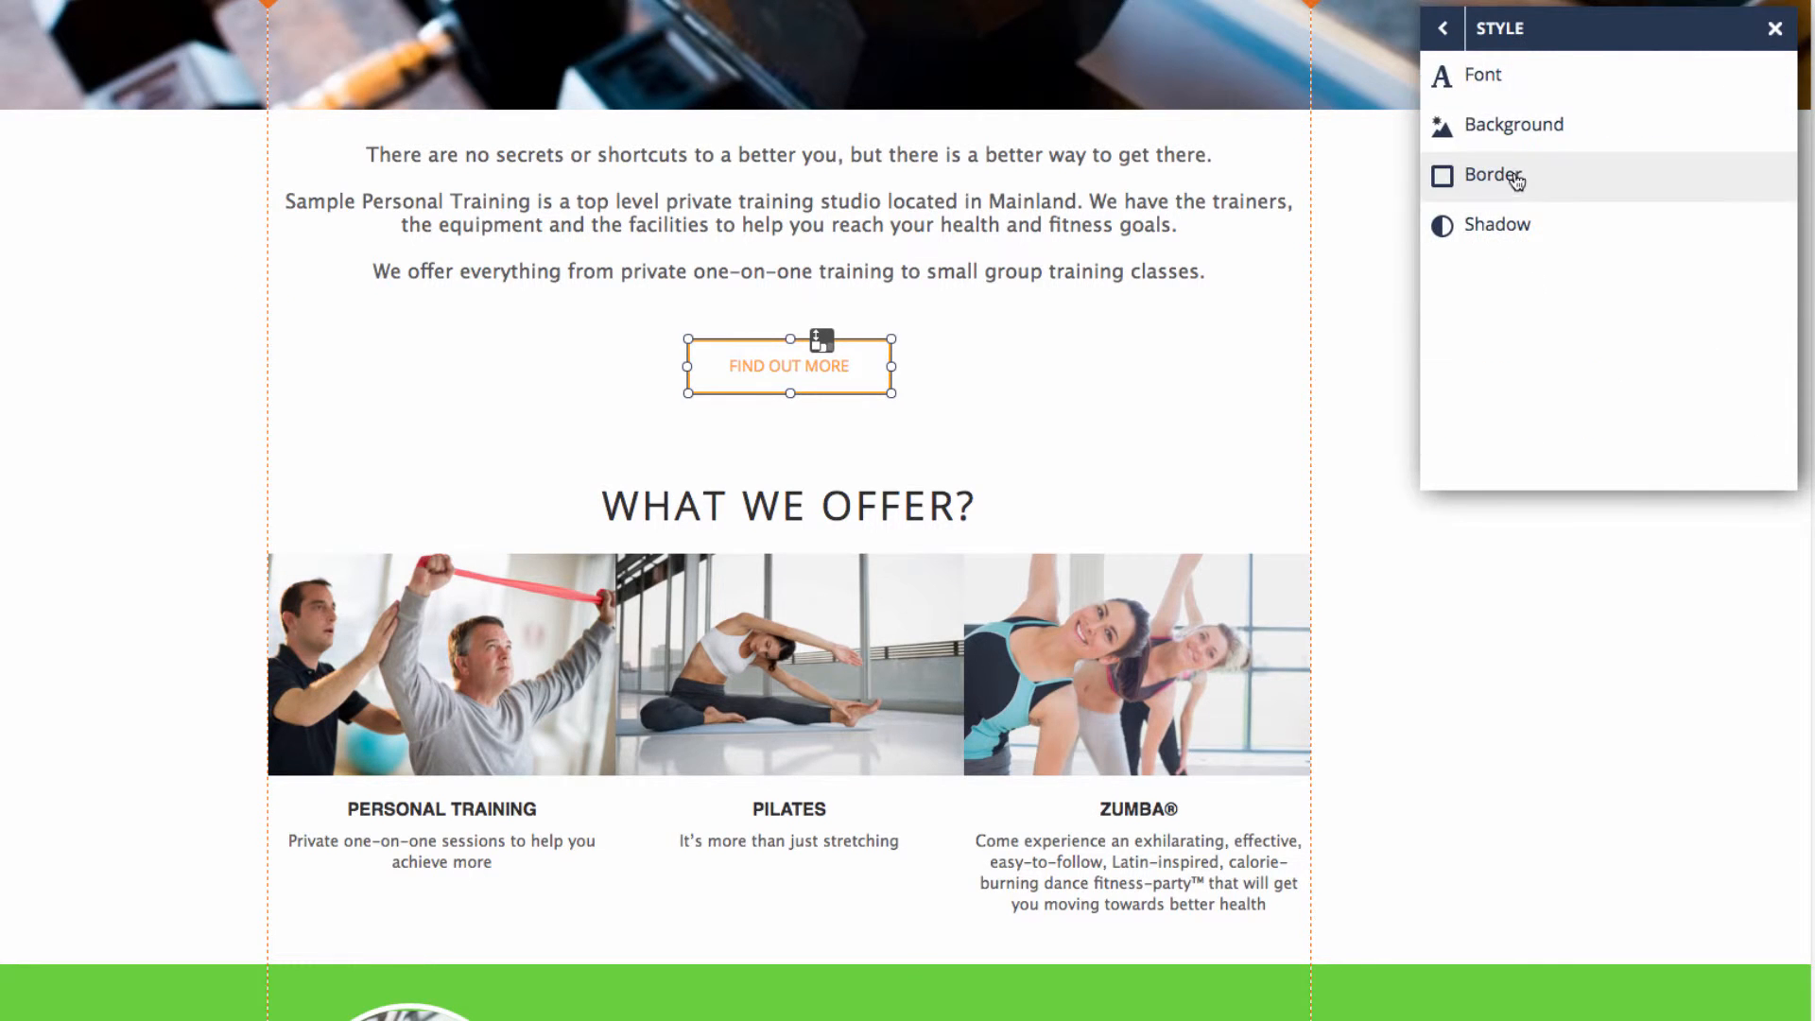
{"action": "left_click", "coordinate": [1507, 78]}
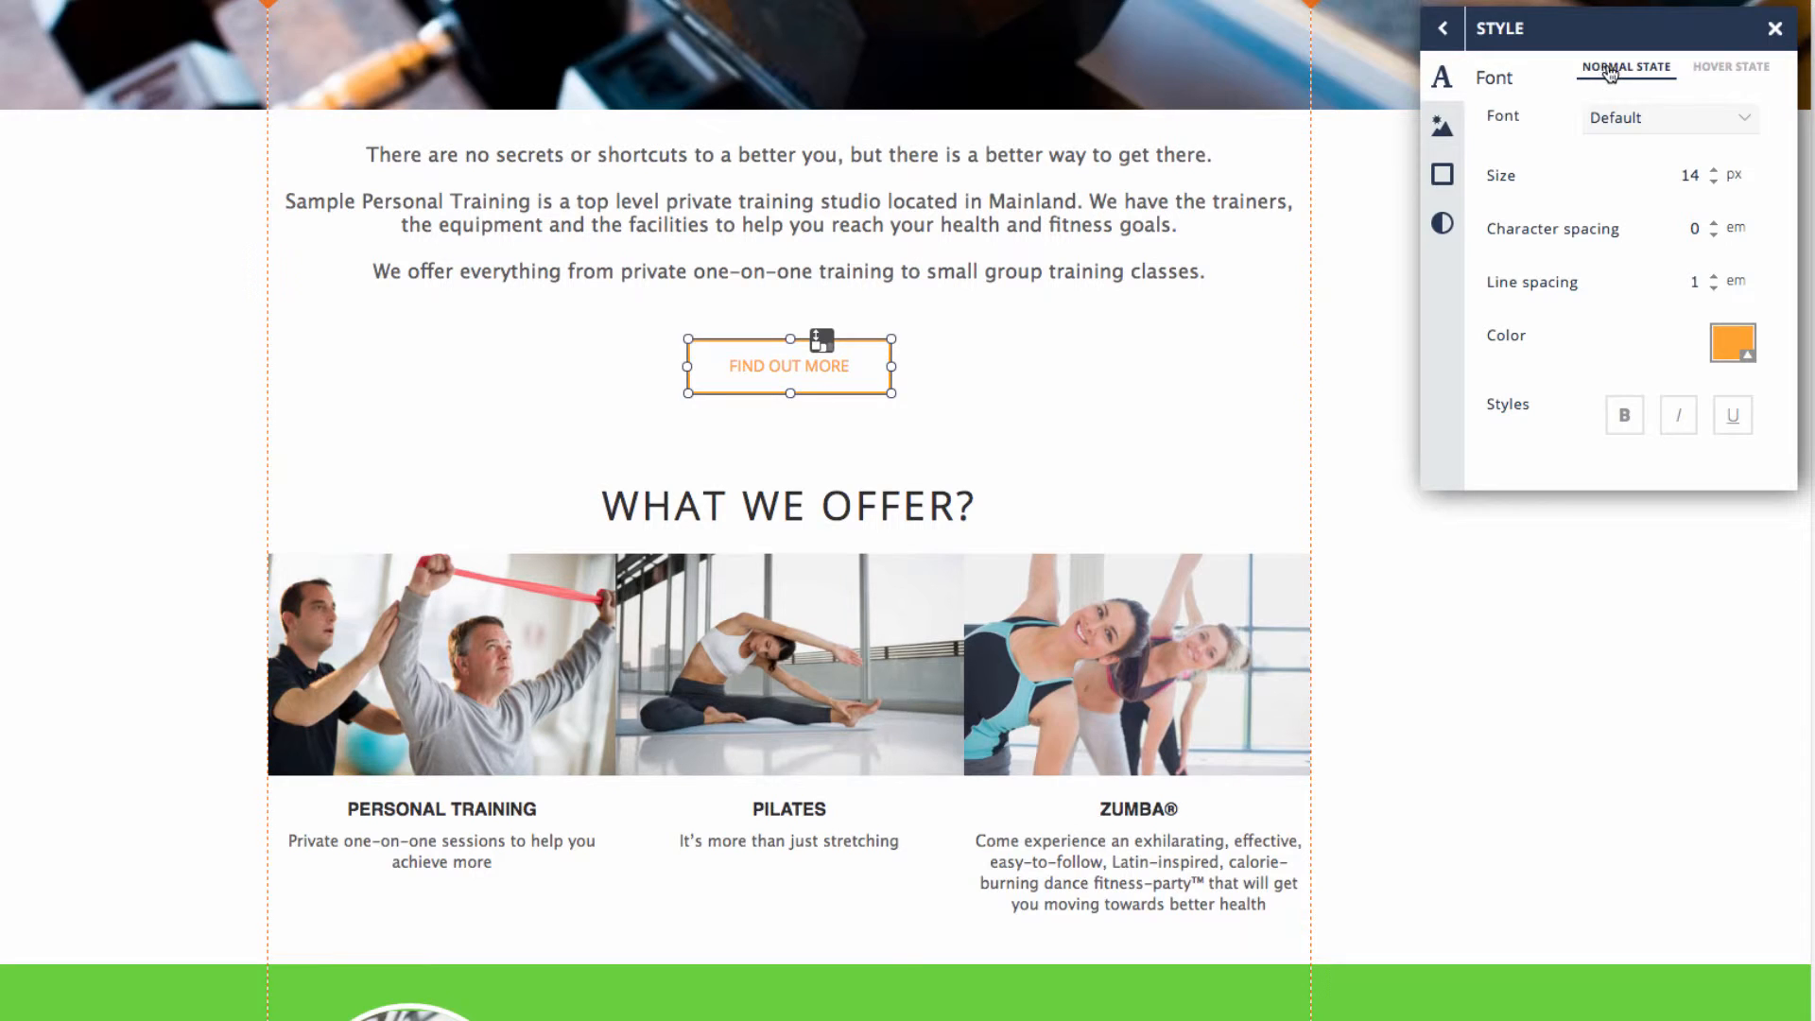
{"action": "left_click", "coordinate": [1739, 70]}
{"action": "left_click", "coordinate": [1618, 70]}
{"action": "left_click", "coordinate": [1745, 68]}
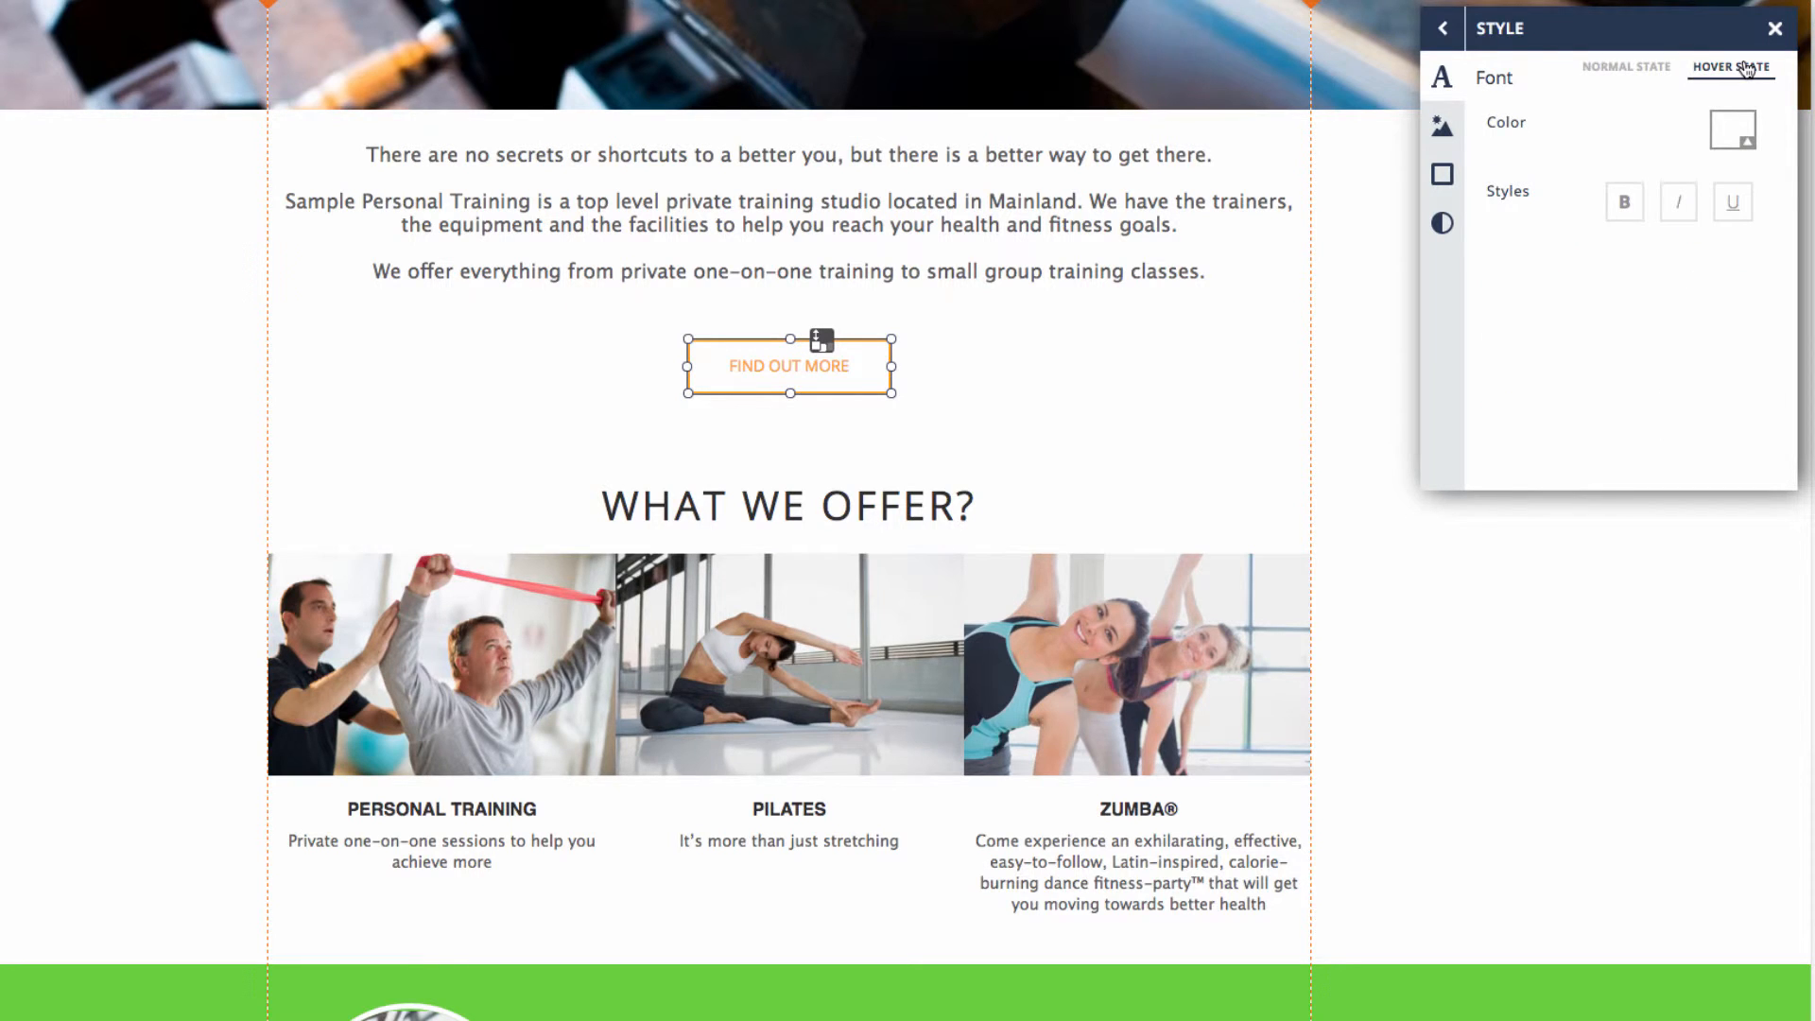
{"action": "left_click", "coordinate": [1619, 72]}
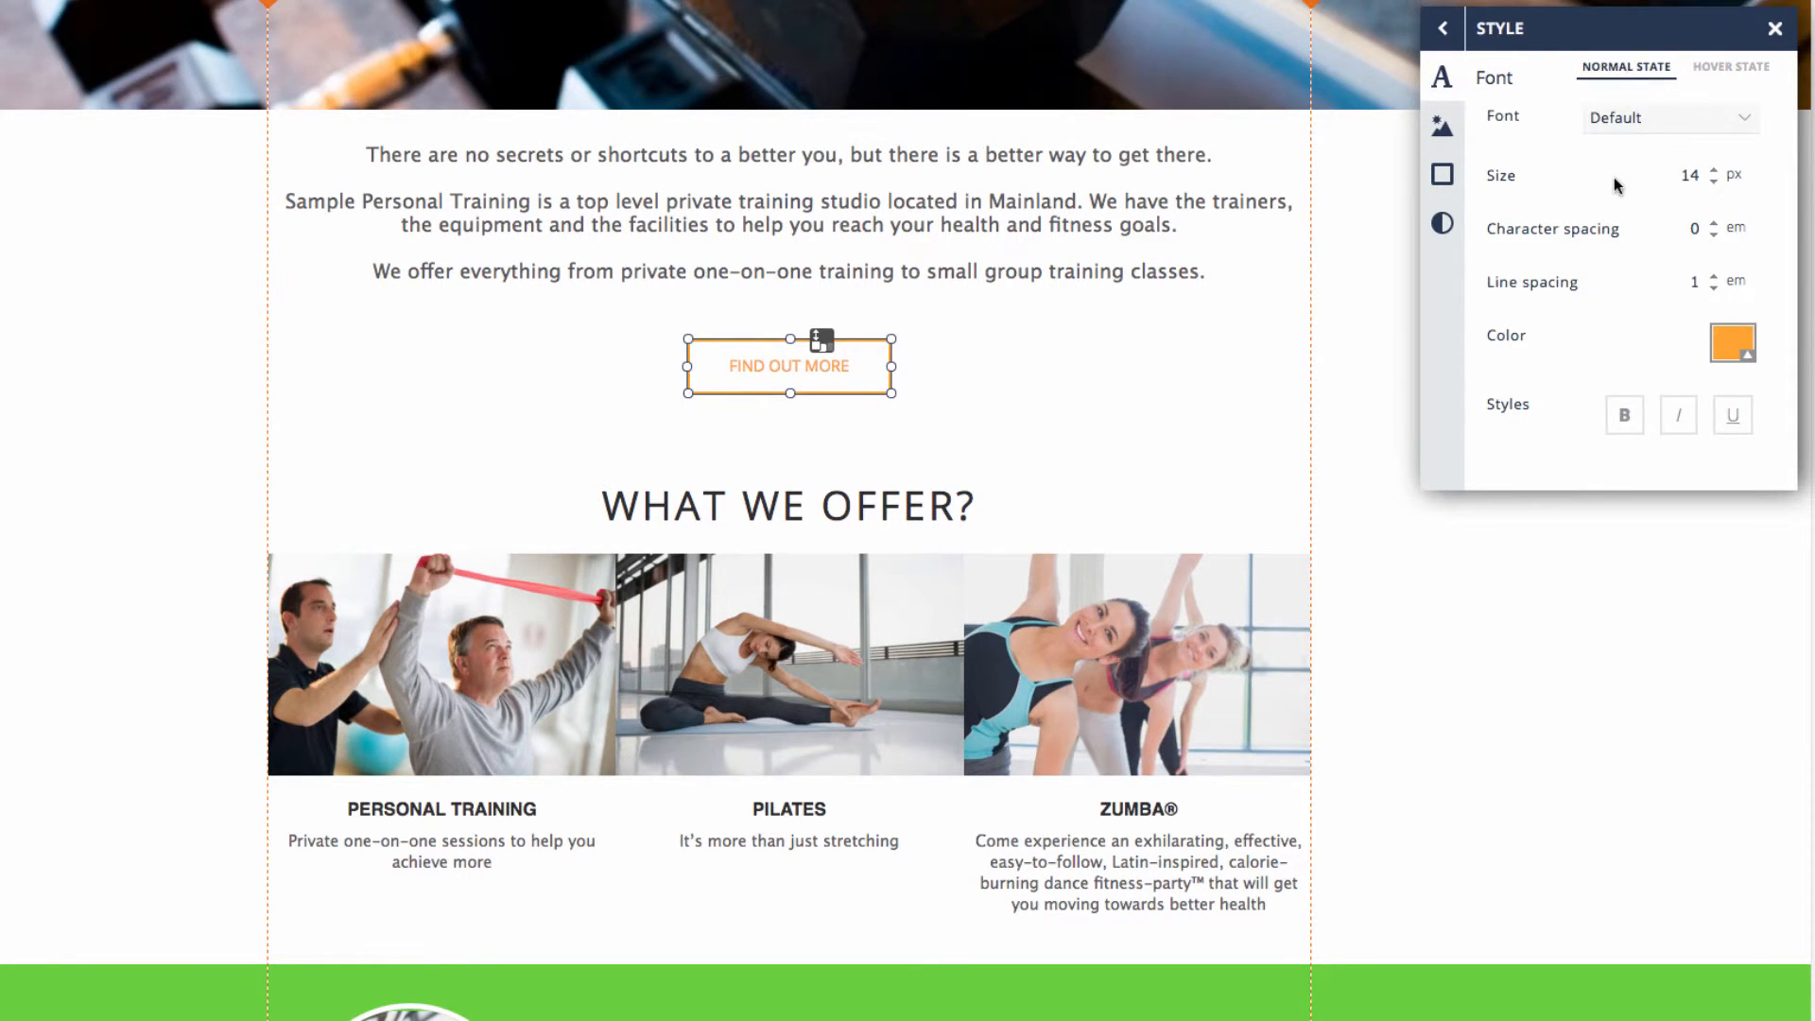
{"action": "left_click", "coordinate": [1736, 344]}
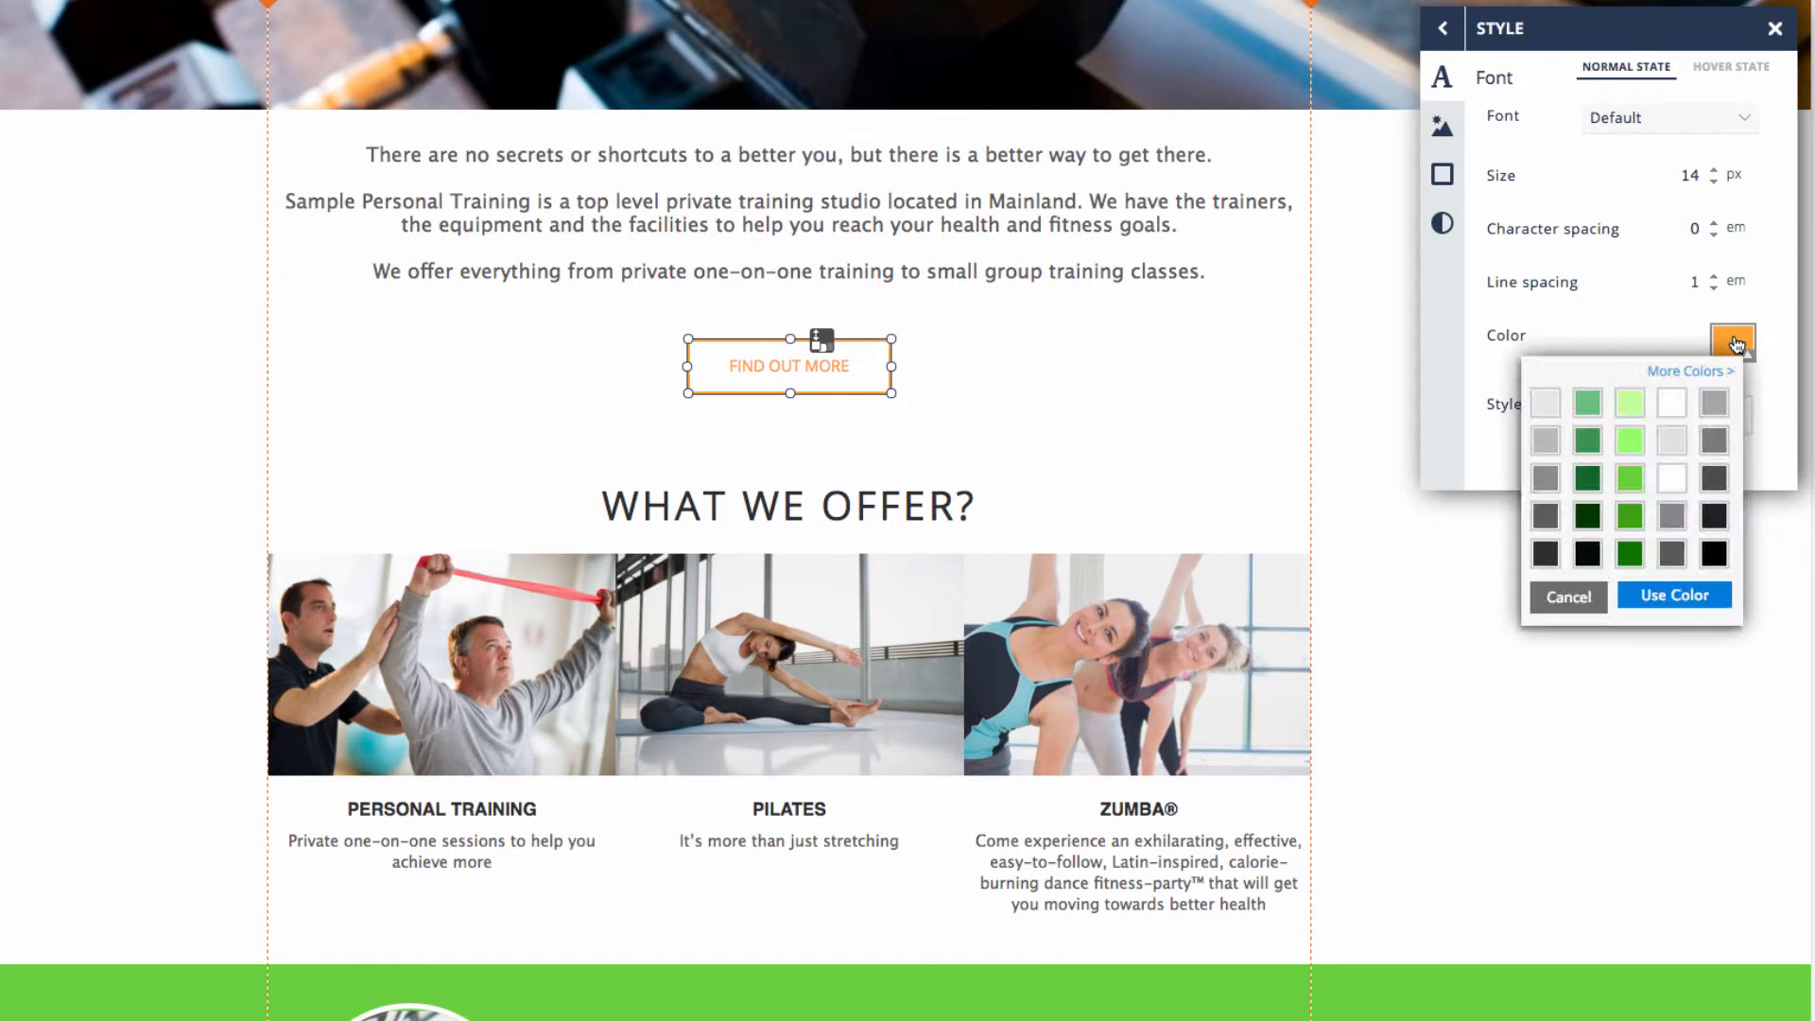
{"action": "left_click", "coordinate": [1714, 553]}
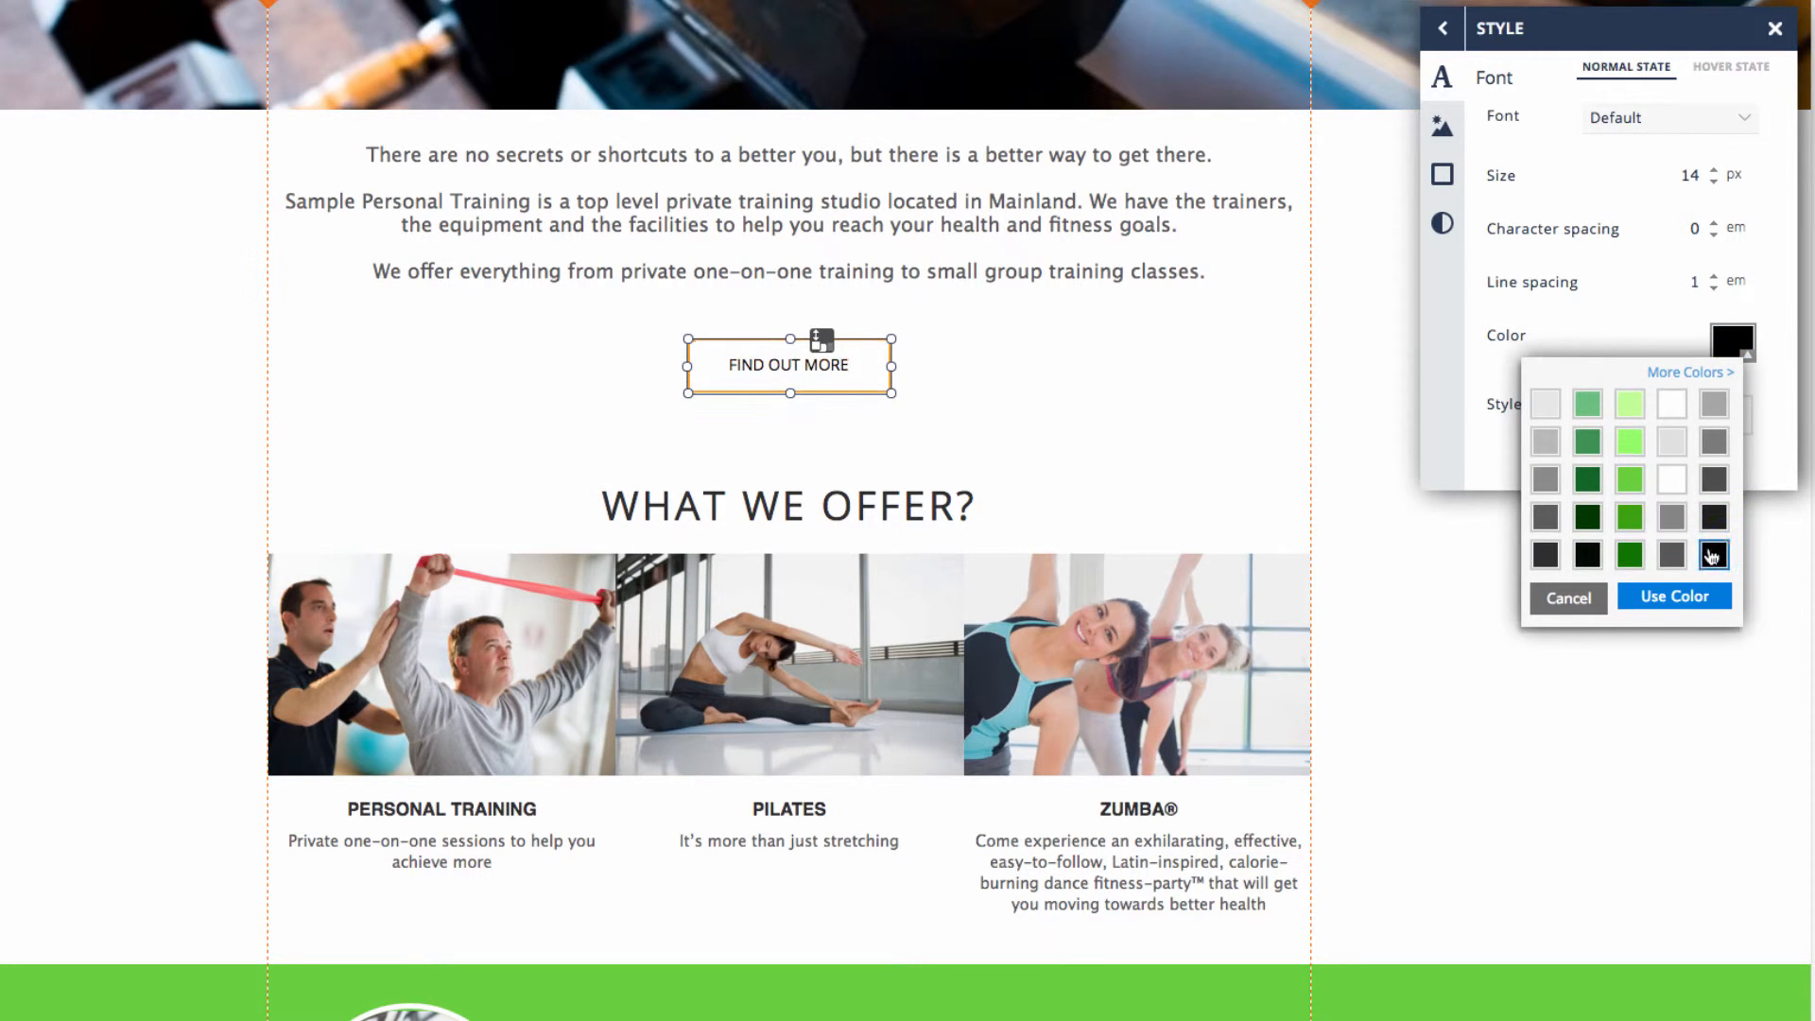
{"action": "left_click", "coordinate": [1674, 595]}
- Set the background color of the button's hover state to medium gray at 100% opacity
{"action": "left_click", "coordinate": [1443, 129]}
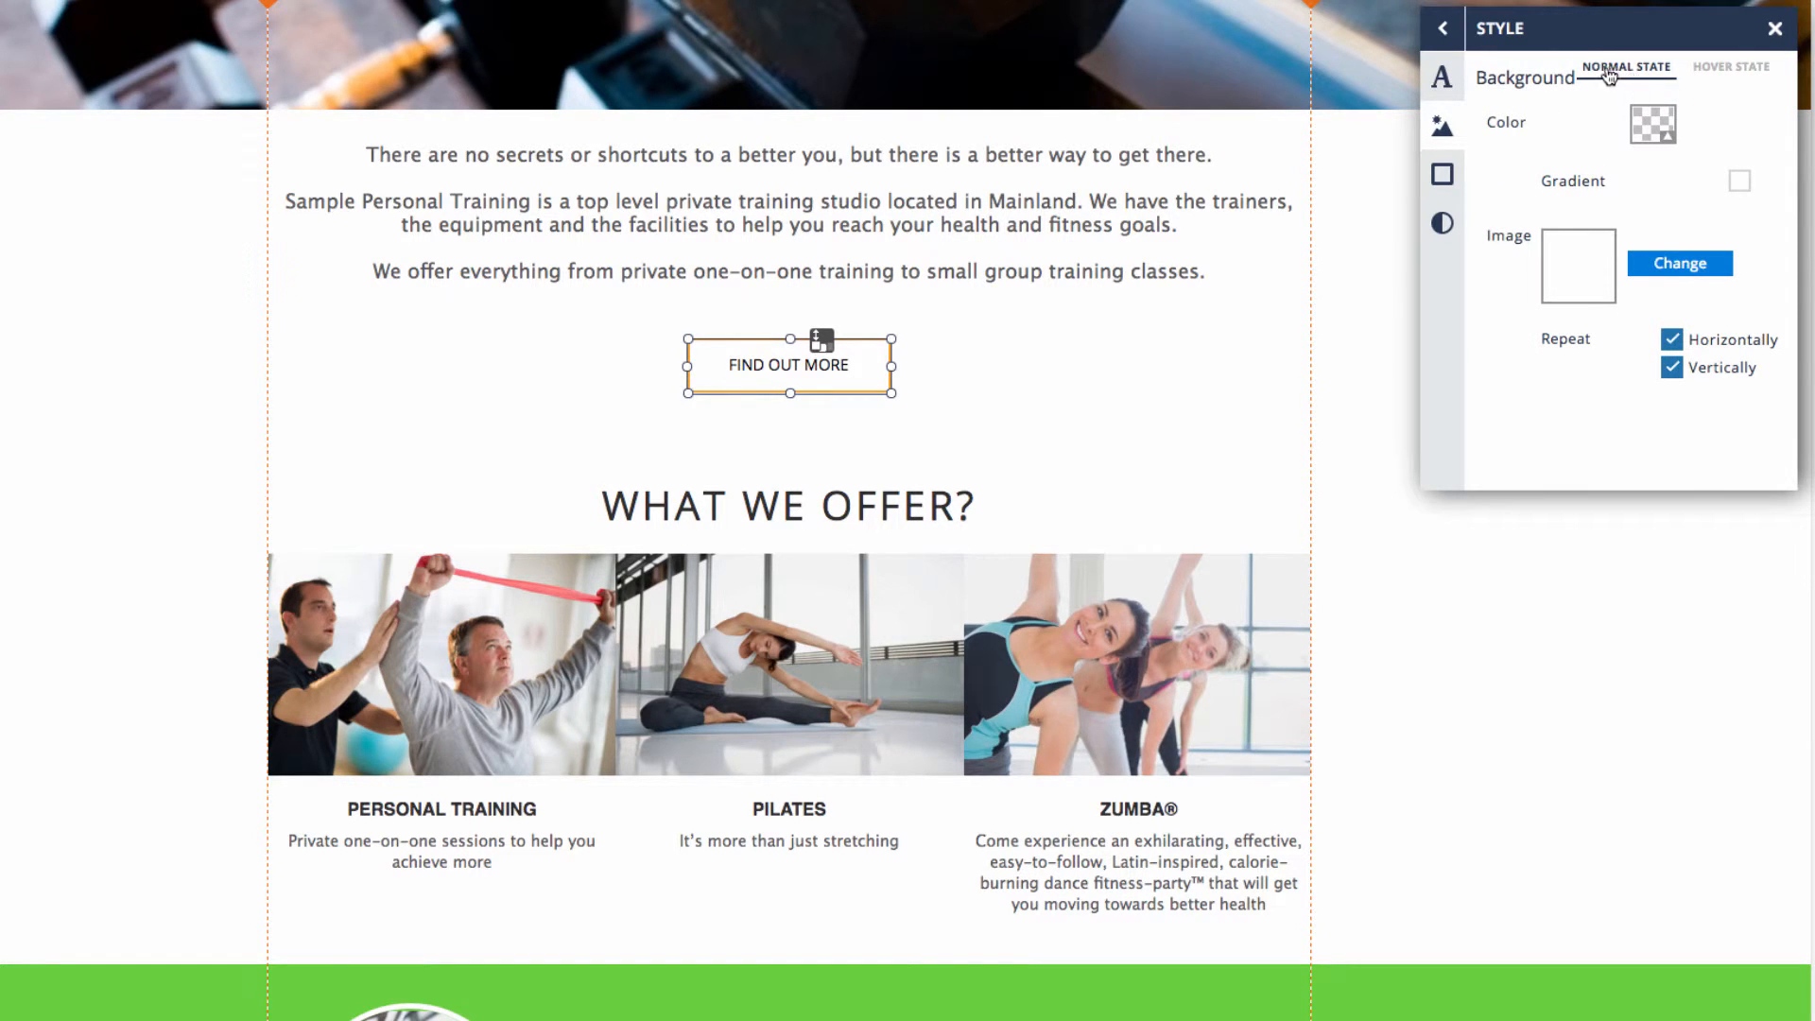
{"action": "left_click", "coordinate": [1726, 68]}
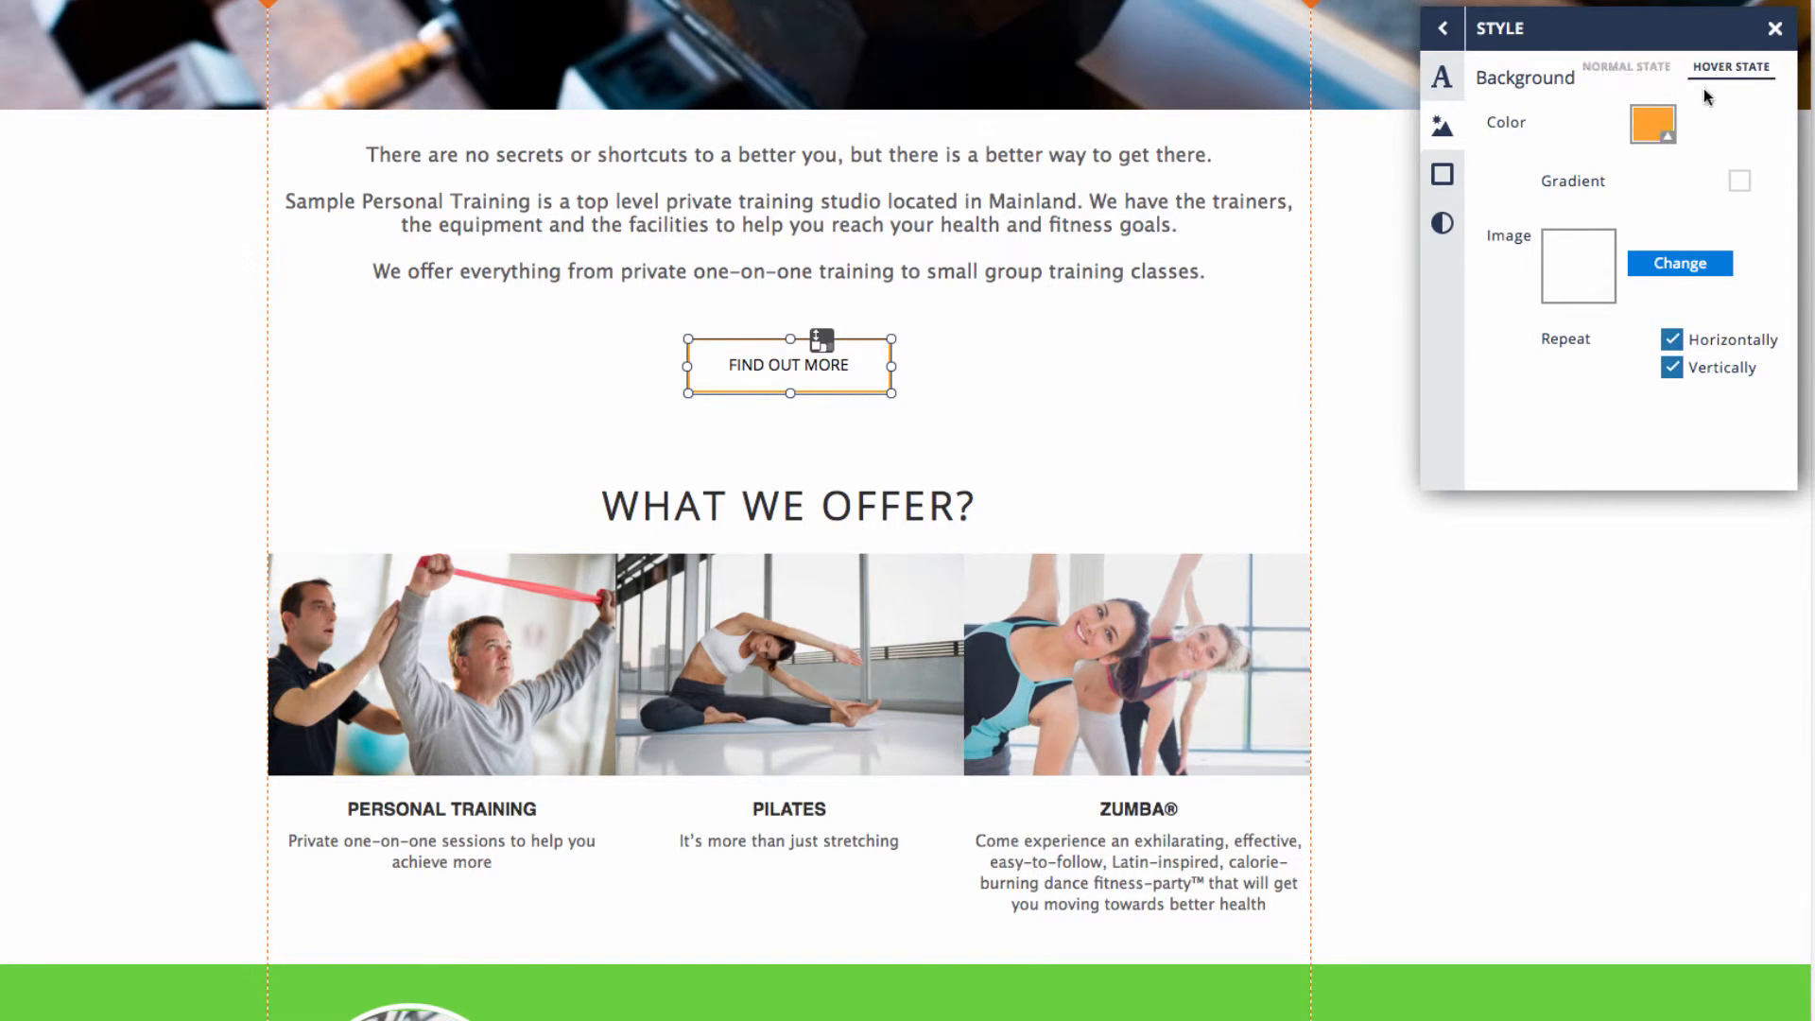
{"action": "left_click", "coordinate": [1651, 130]}
{"action": "left_click", "coordinate": [1618, 225]}
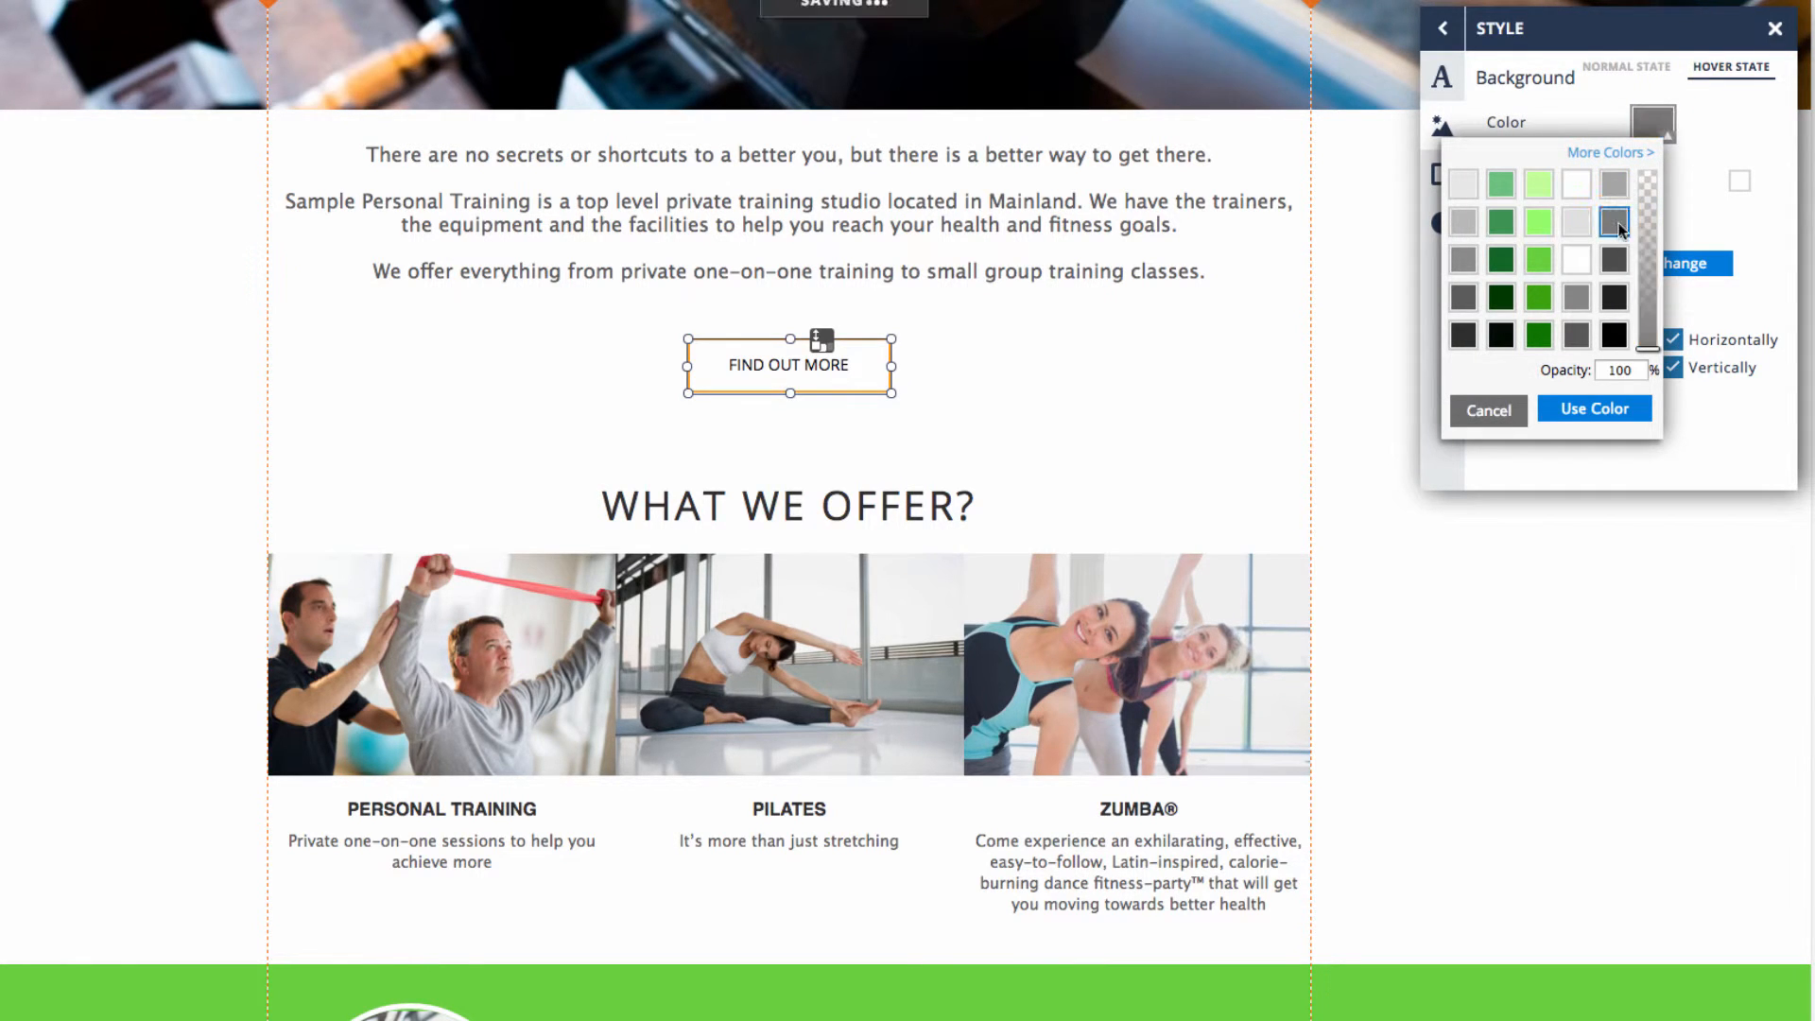
{"action": "left_click", "coordinate": [1588, 410]}
- Set the border color of the FIND OUT MORE button's normal state to black at 100% opacity
{"action": "left_click", "coordinate": [1442, 173]}
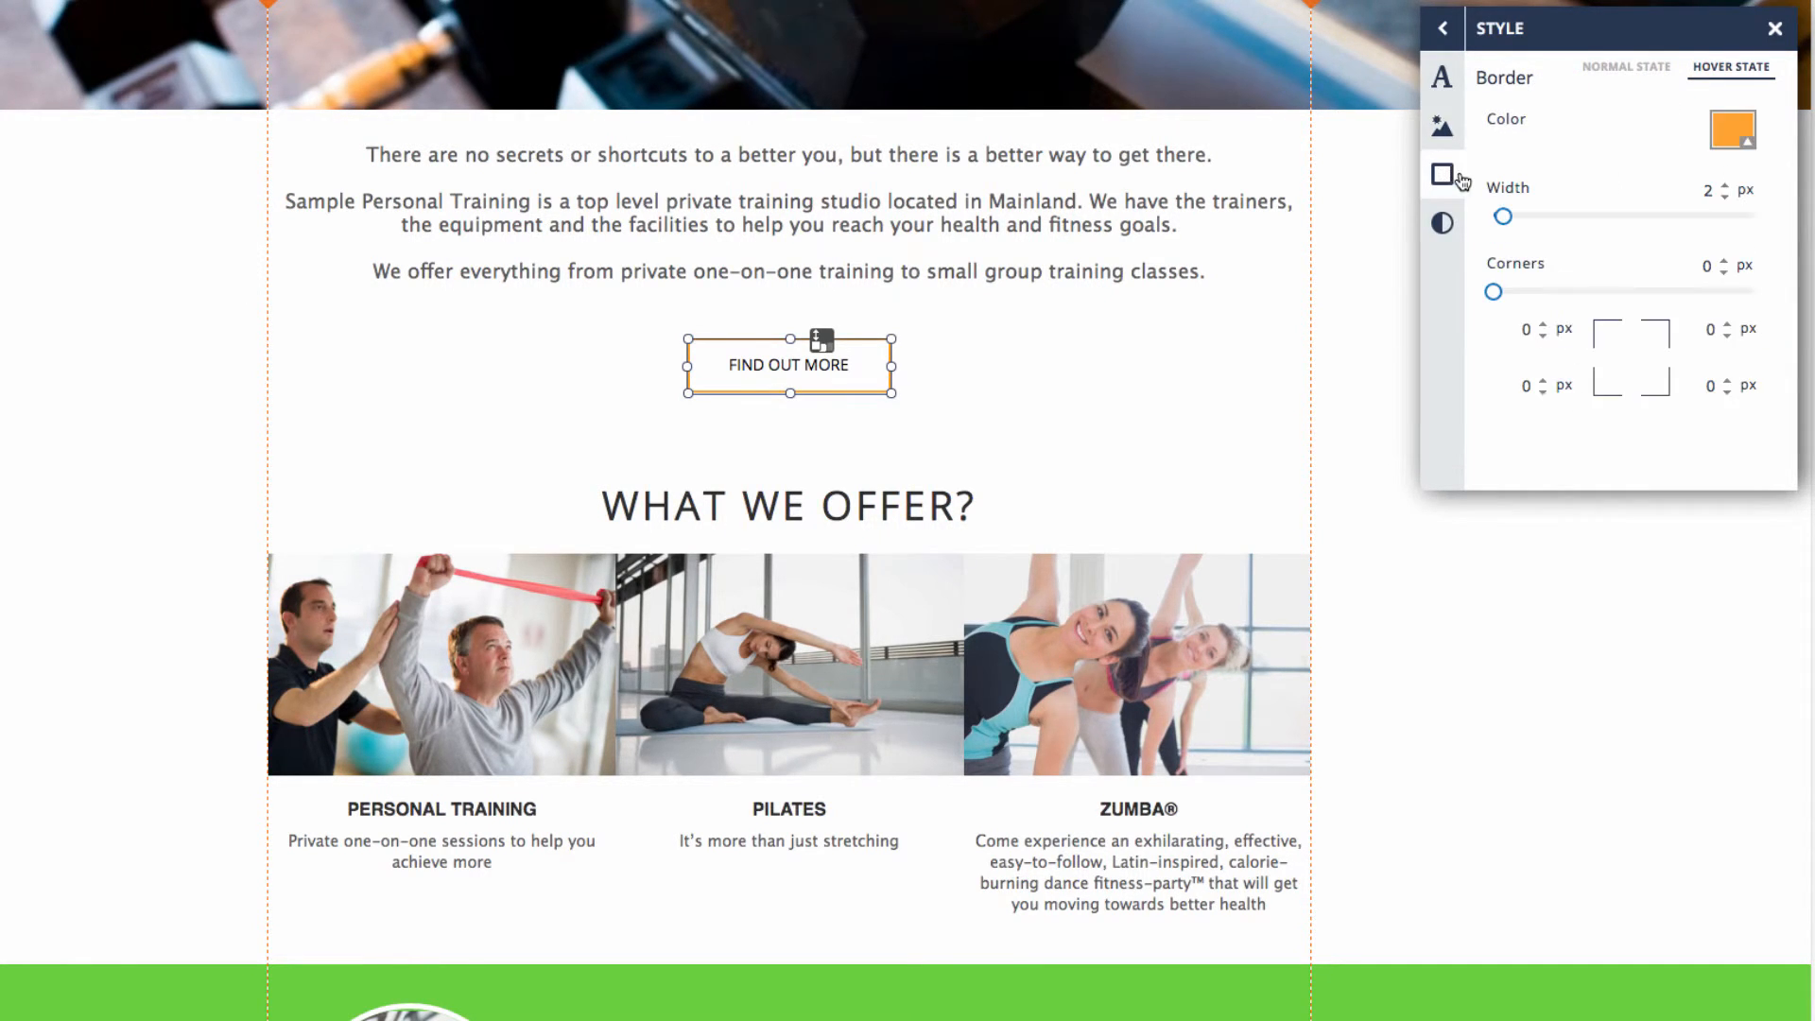
{"action": "left_click", "coordinate": [1596, 76]}
{"action": "left_click", "coordinate": [1702, 74]}
{"action": "left_click", "coordinate": [1630, 71]}
{"action": "left_click", "coordinate": [1706, 71]}
{"action": "left_click", "coordinate": [1666, 73]}
{"action": "left_click", "coordinate": [1719, 121]}
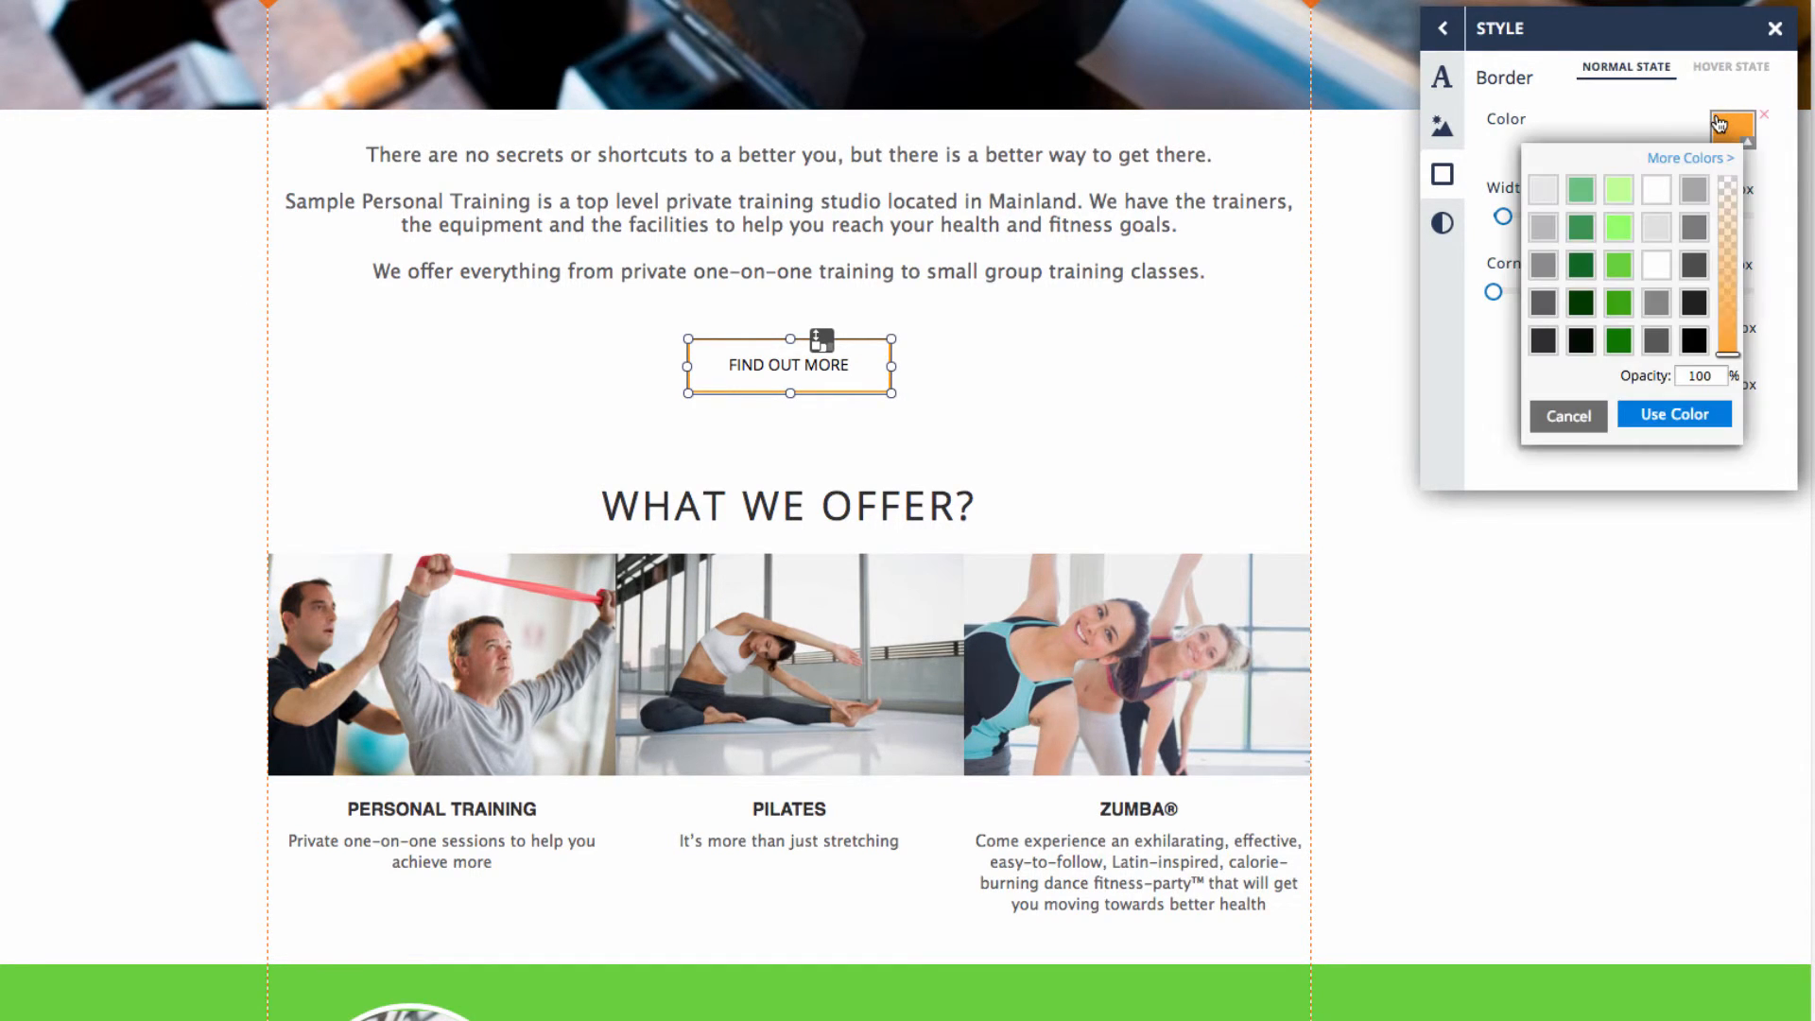
{"action": "left_click", "coordinate": [1694, 342]}
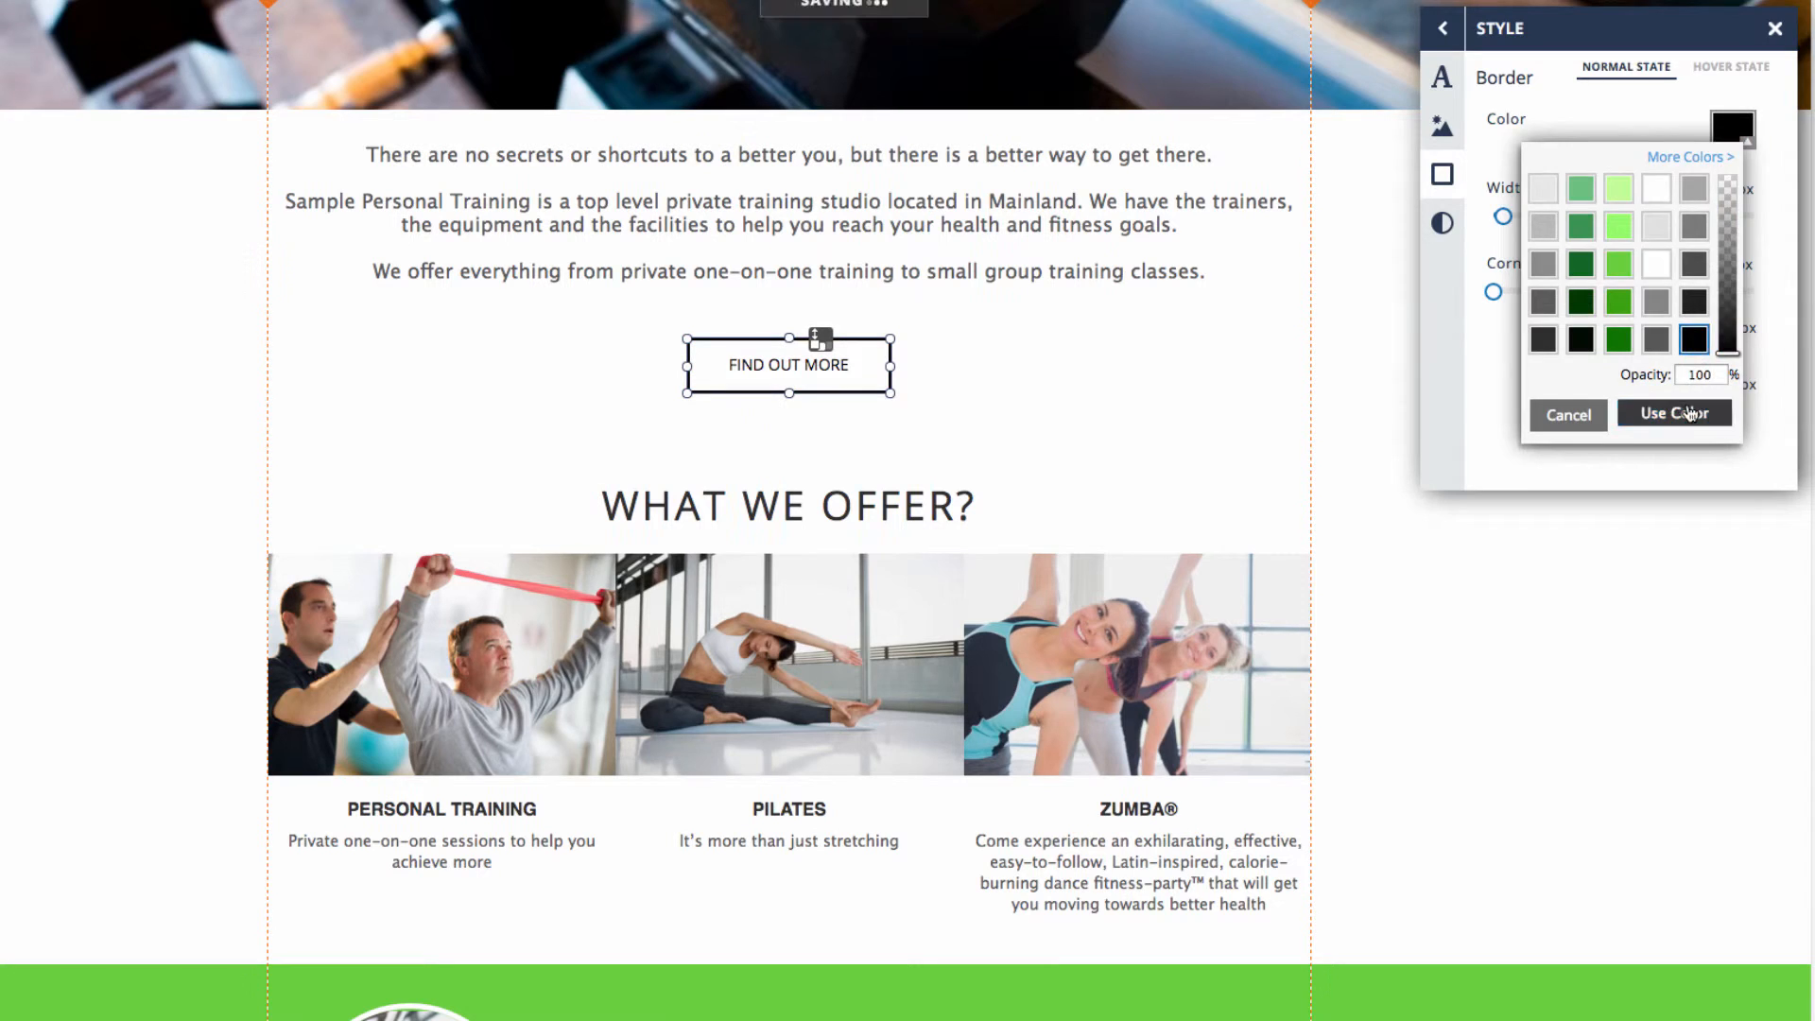
{"action": "left_click", "coordinate": [1674, 414]}
- Set the border color of the FIND OUT MORE button's hover state to black
{"action": "left_click", "coordinate": [1731, 67]}
{"action": "left_click", "coordinate": [1734, 132]}
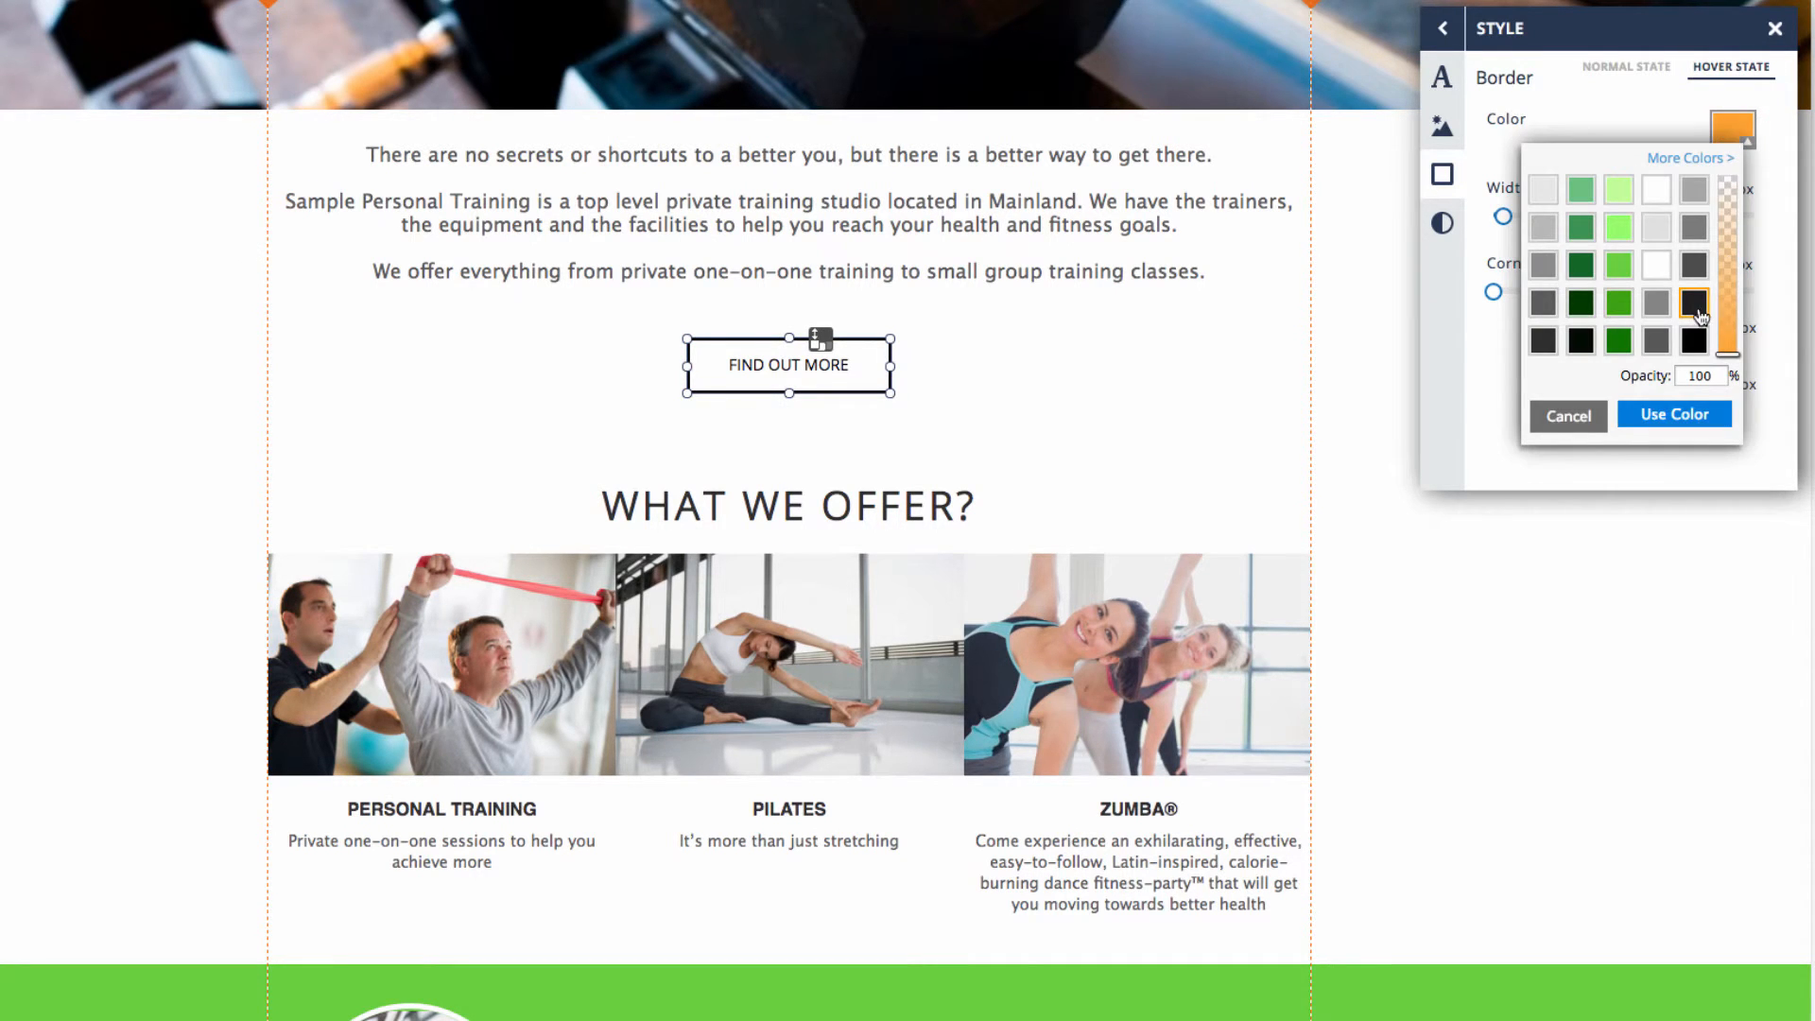
{"action": "left_click", "coordinate": [1698, 342]}
{"action": "left_click", "coordinate": [1666, 414]}
- Review the FIND OUT MORE button's hover shadow options and its size and position settings
{"action": "left_click", "coordinate": [1443, 224]}
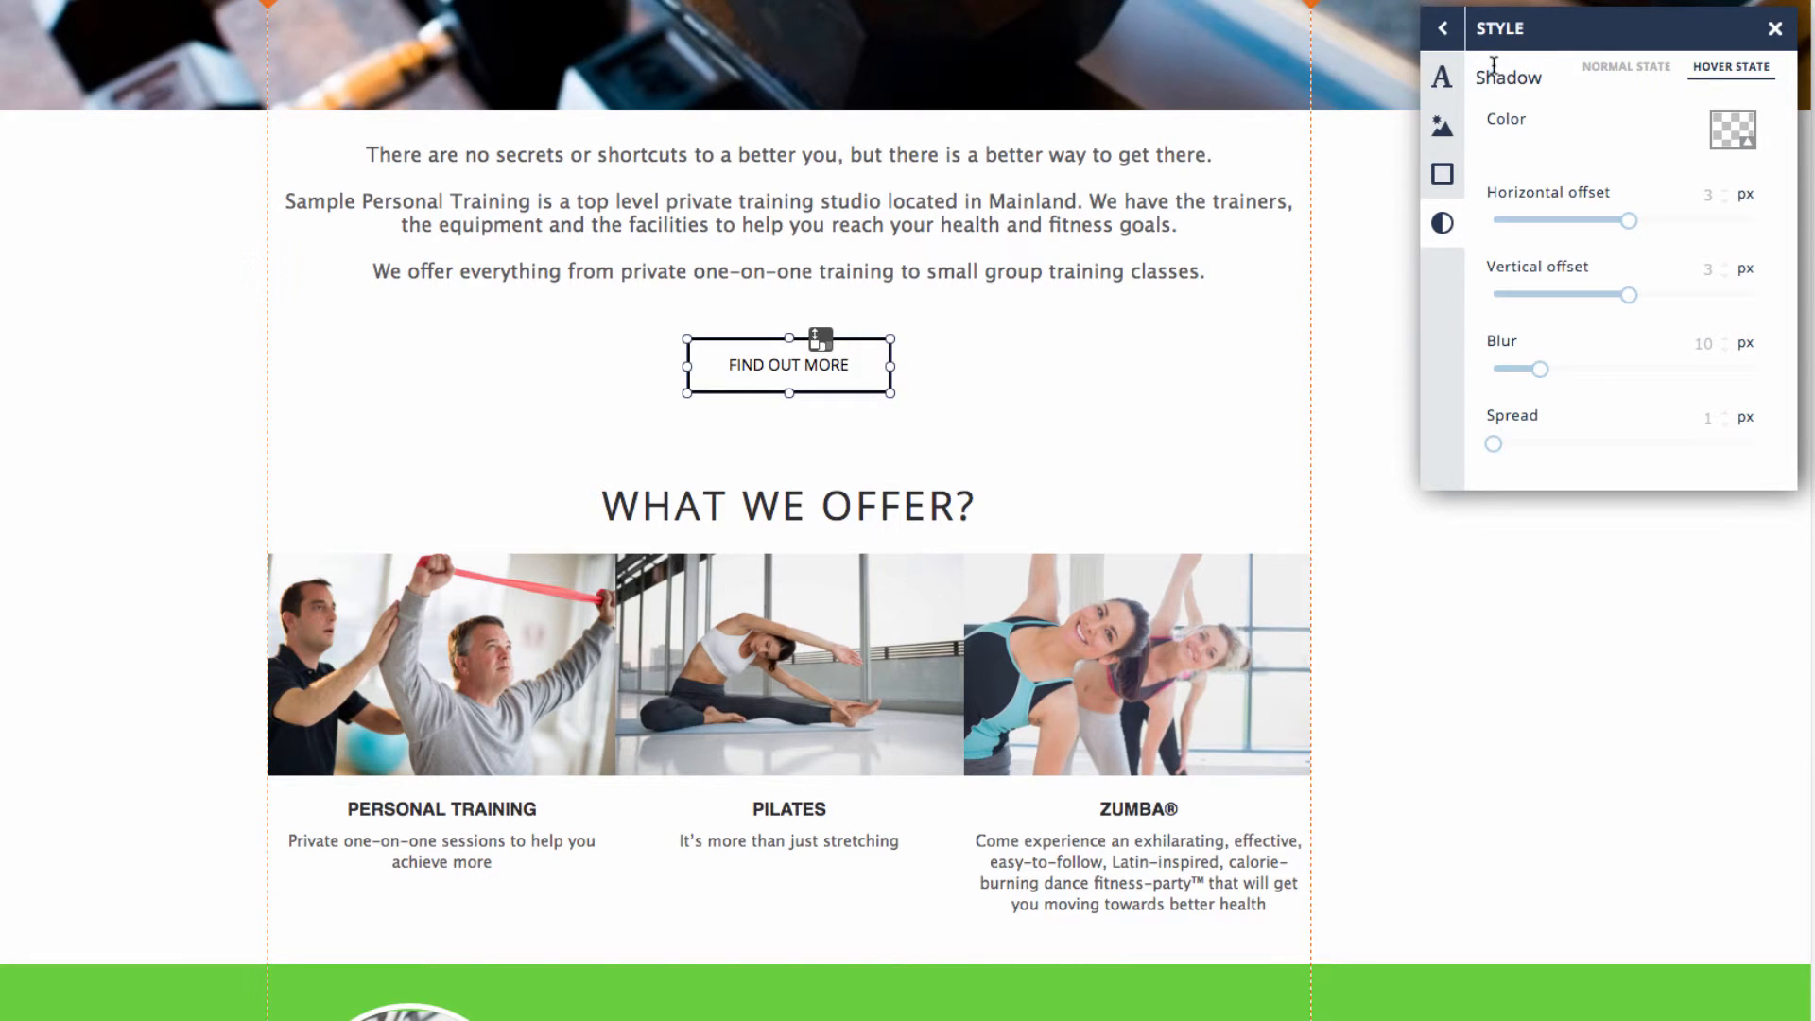
{"action": "left_click", "coordinate": [1444, 30]}
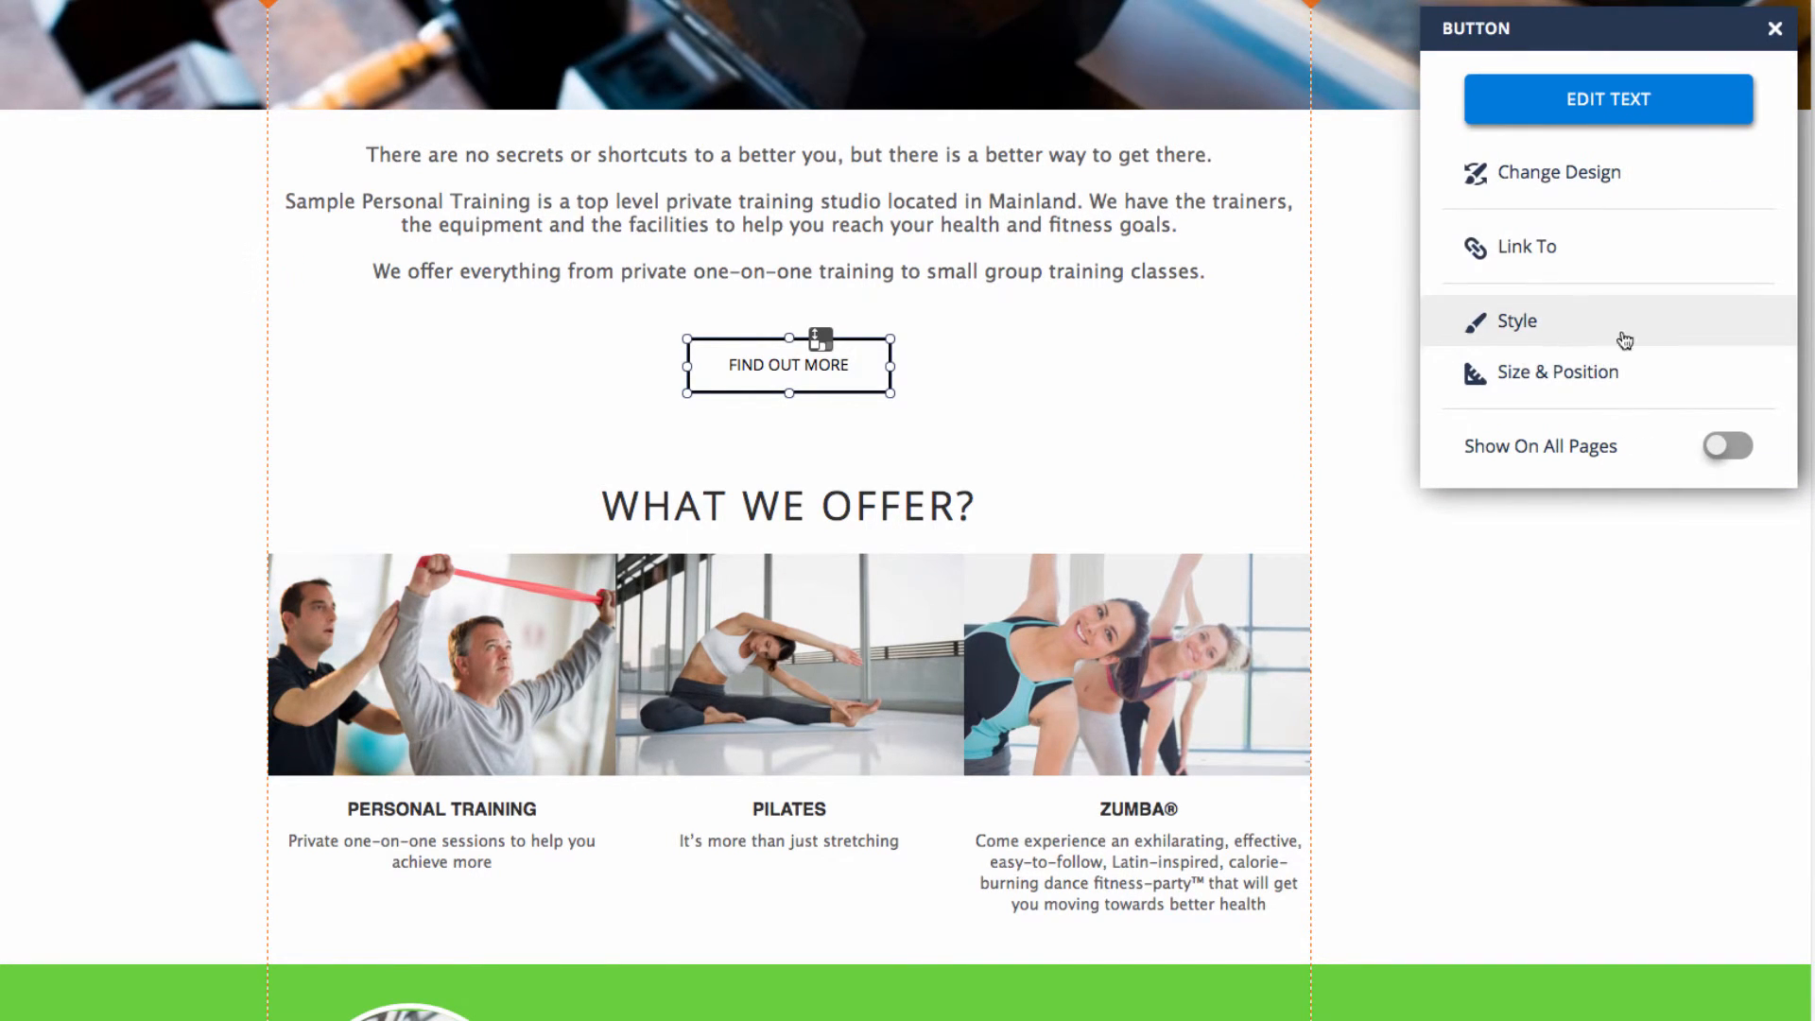
{"action": "left_click", "coordinate": [1543, 378]}
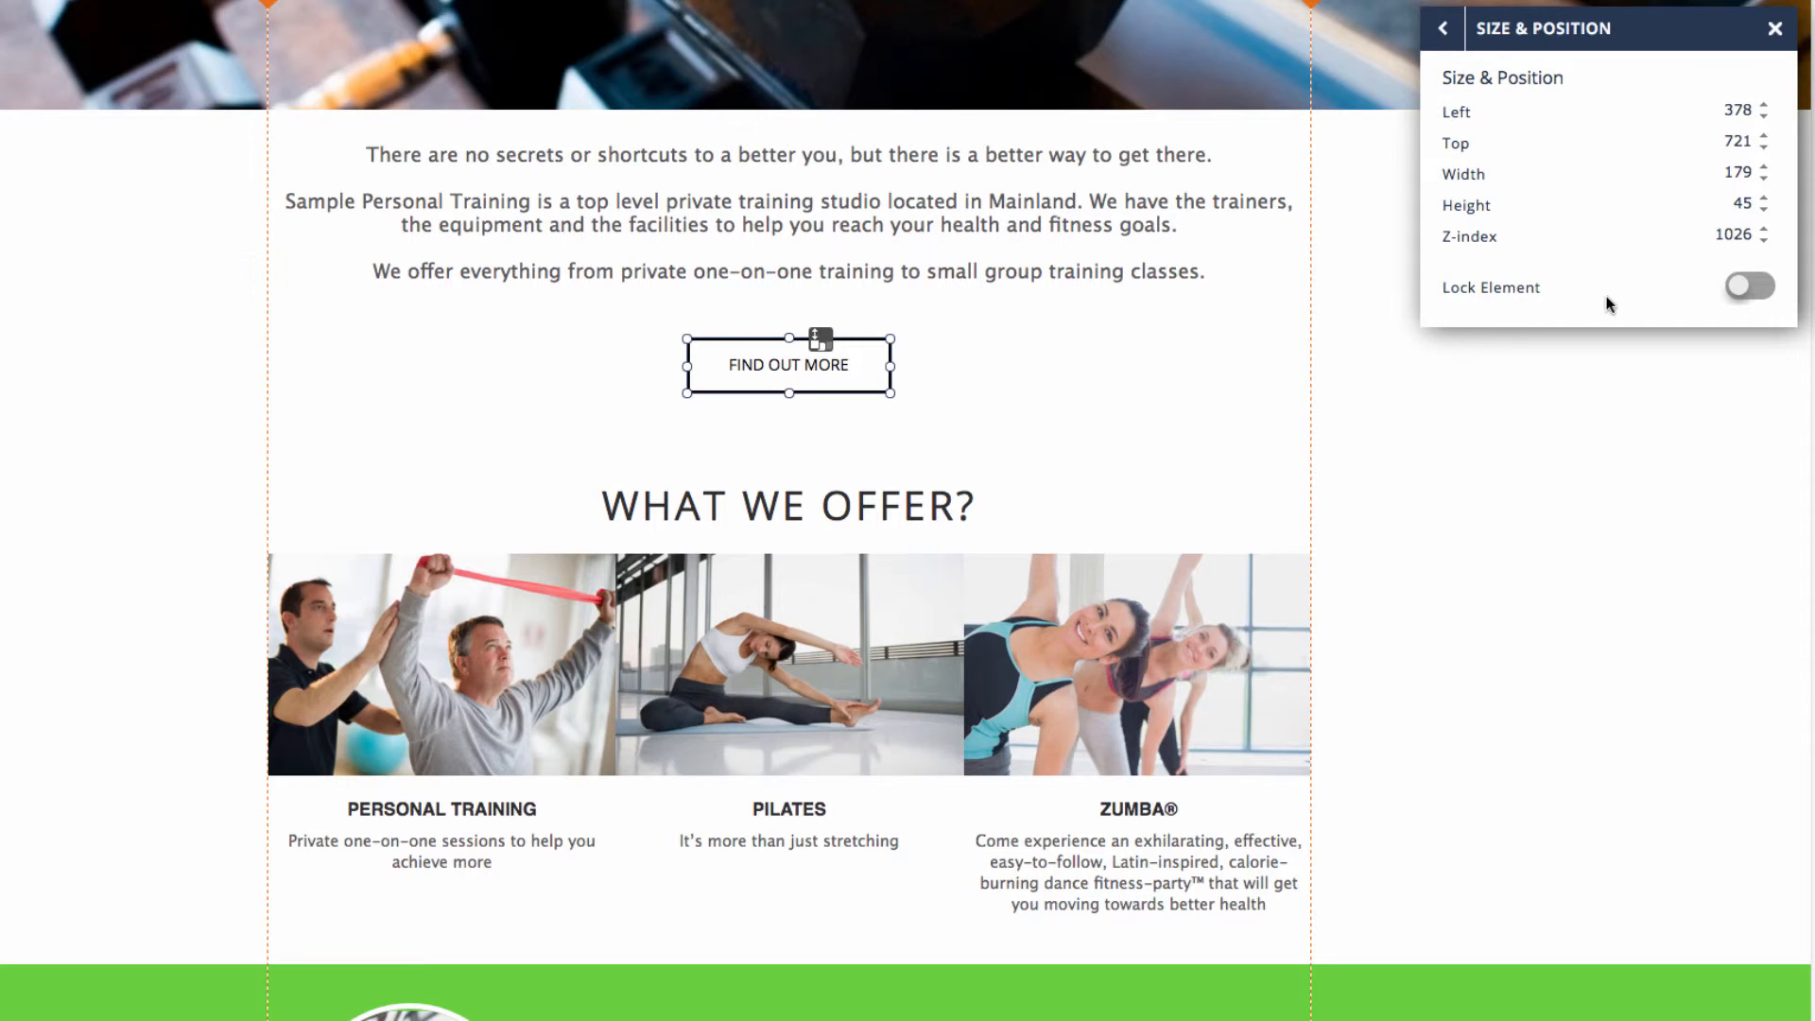
{"action": "left_click", "coordinate": [1443, 29]}
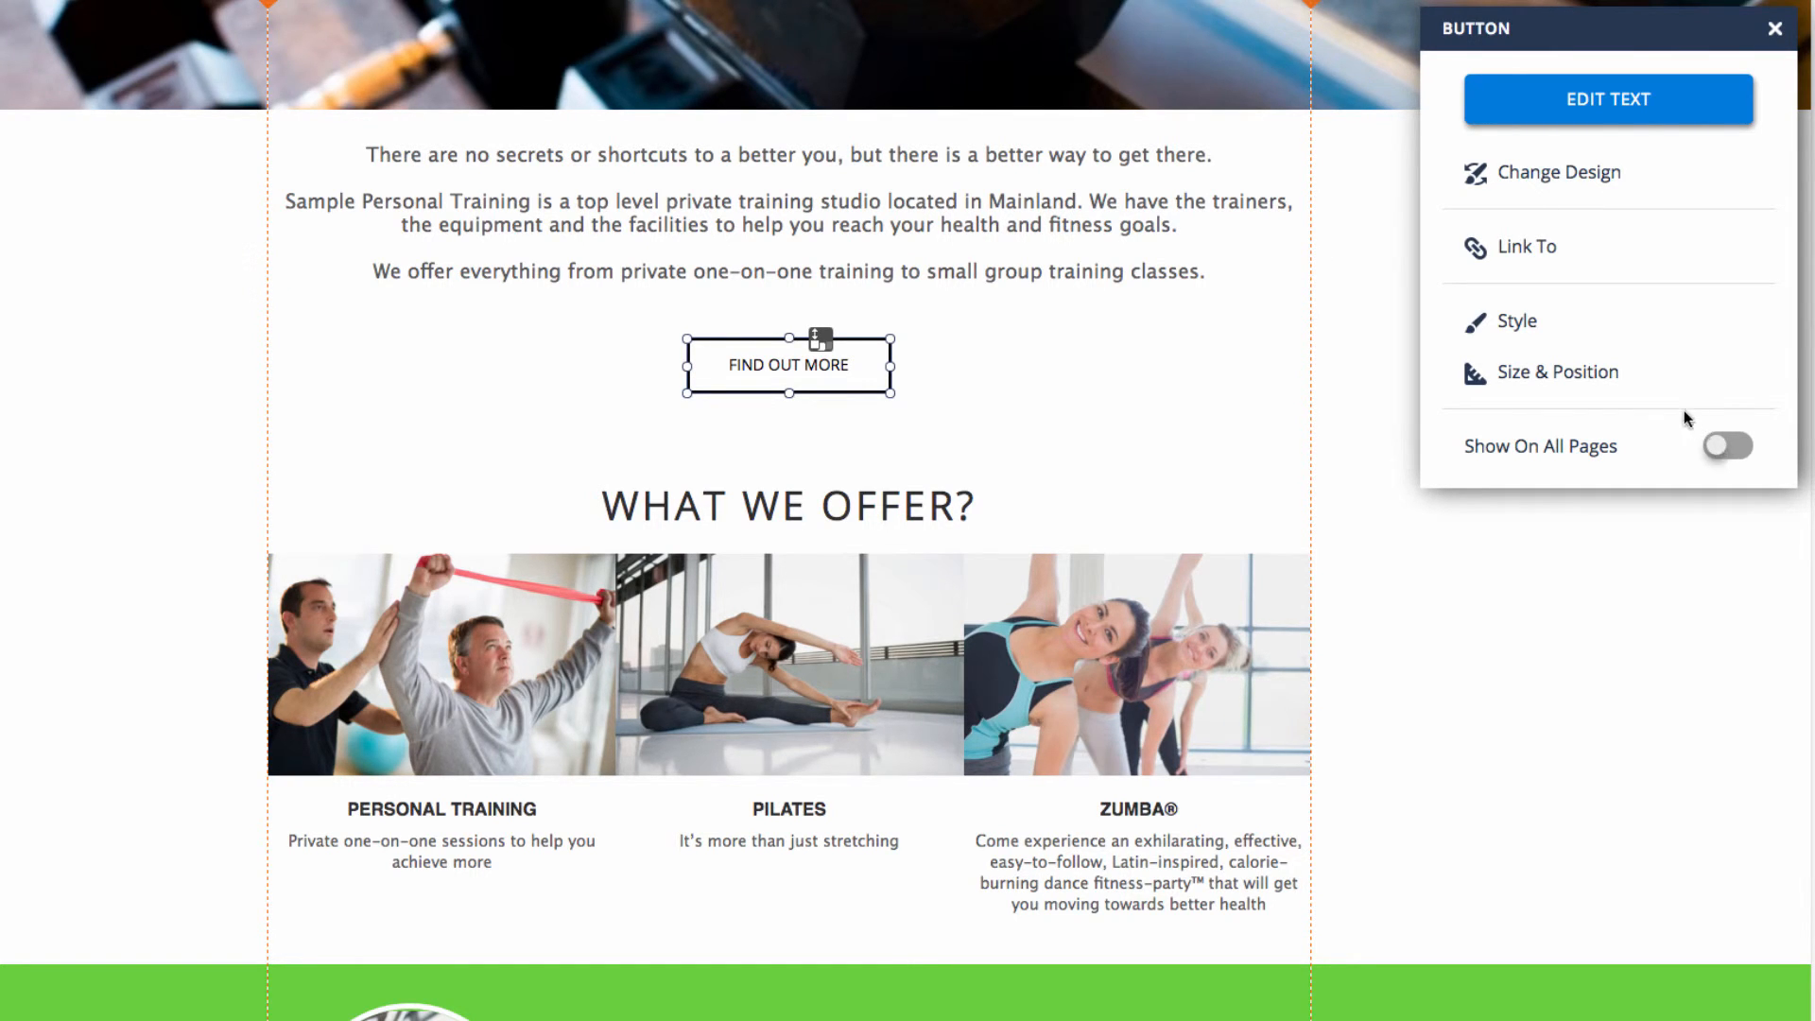
- Close the button's settings, preview the site and test the link of the FIND OUT MORE button
{"action": "left_click", "coordinate": [1774, 28]}
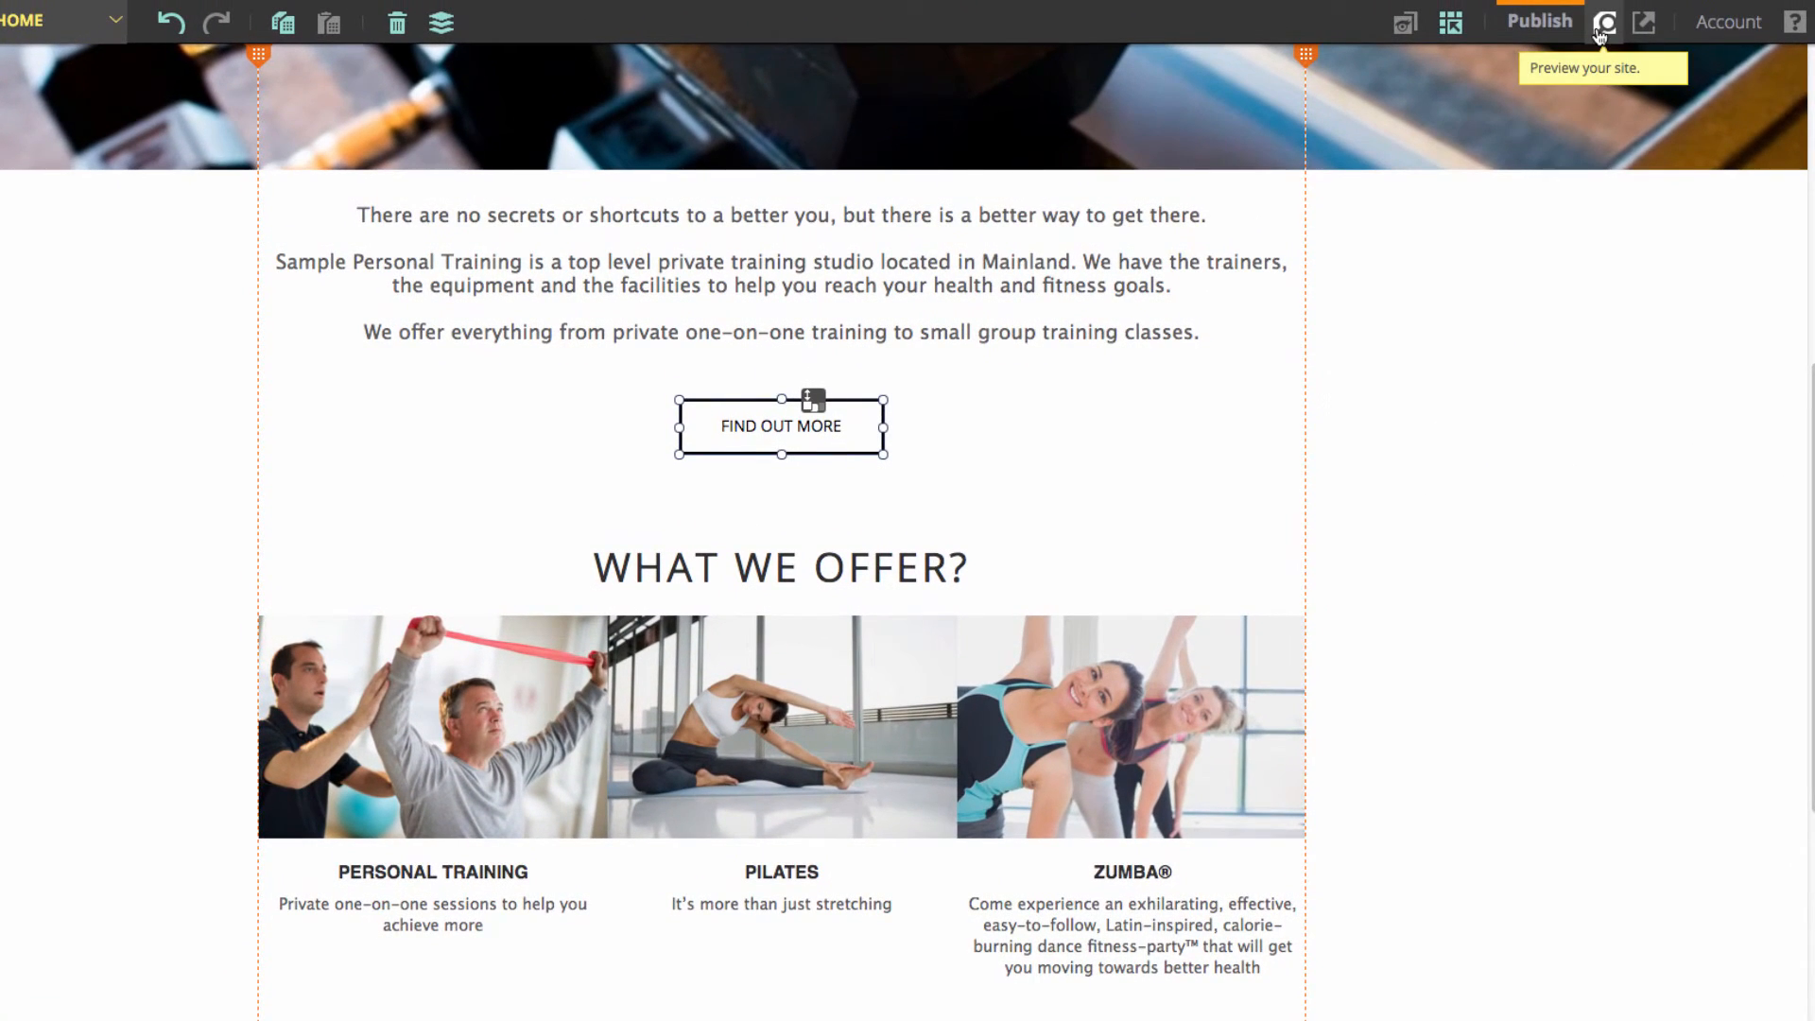
{"action": "left_click", "coordinate": [1600, 28]}
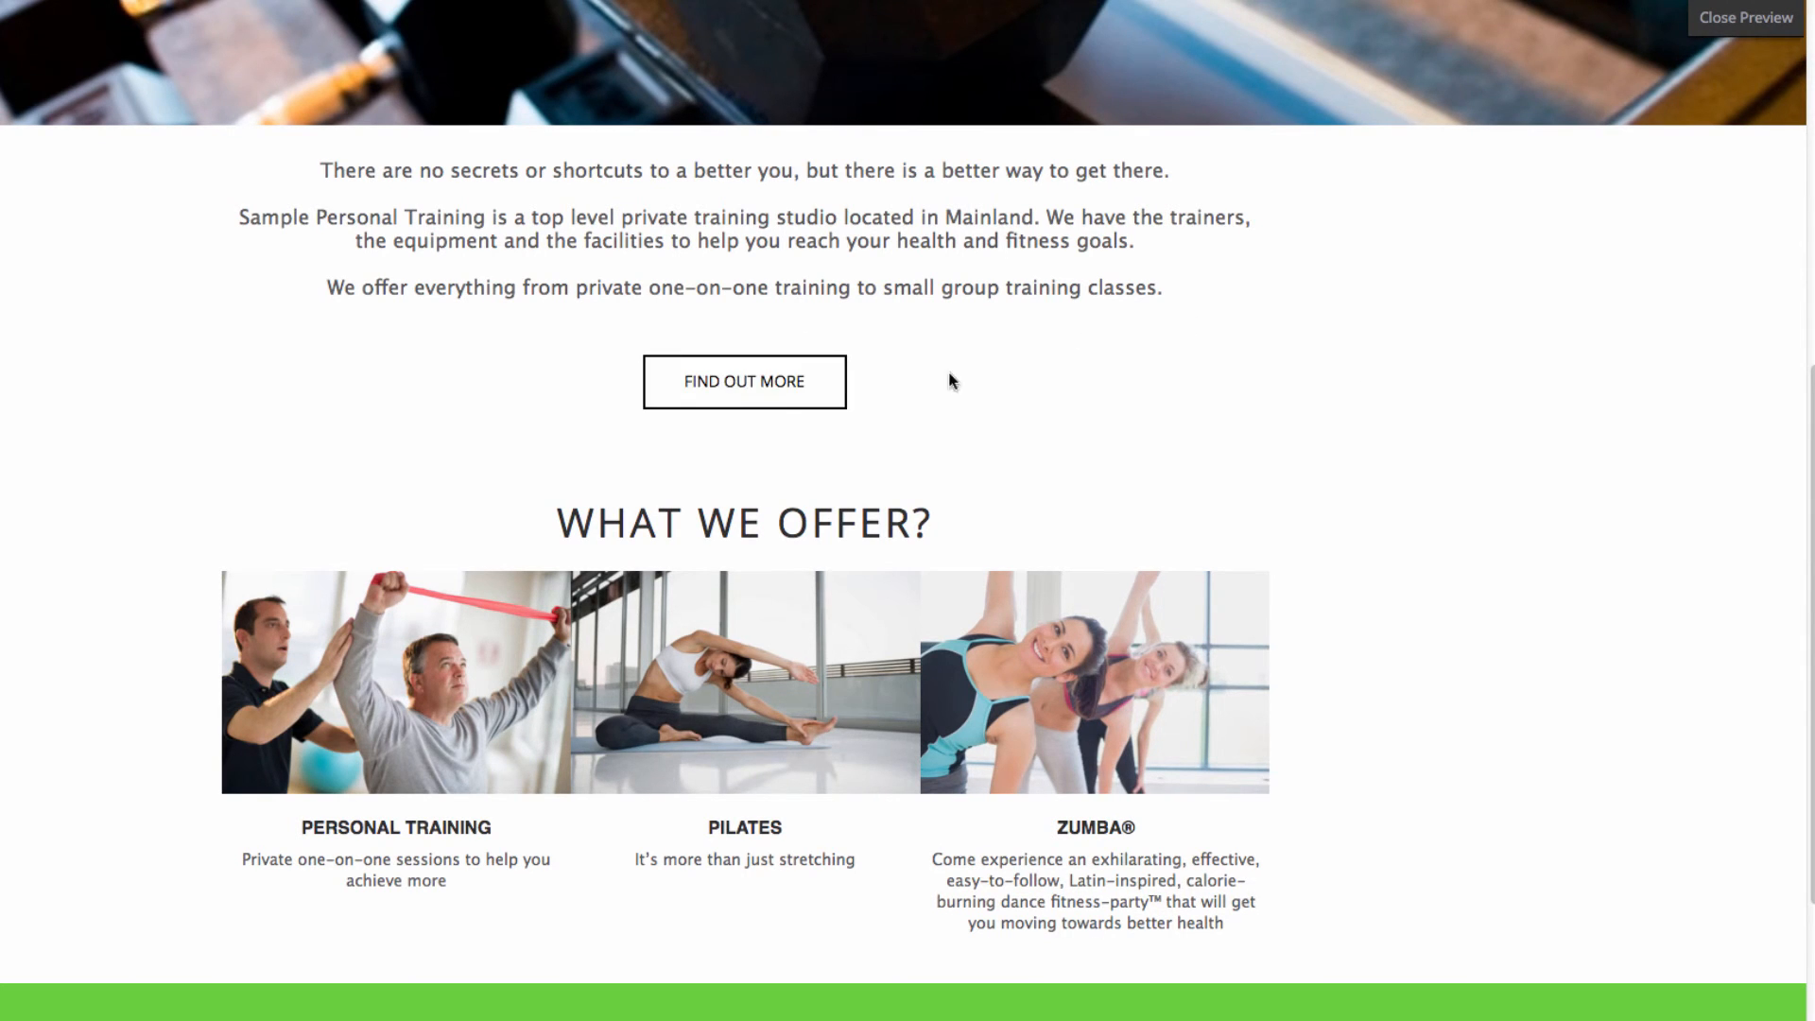
{"action": "left_click", "coordinate": [765, 390]}
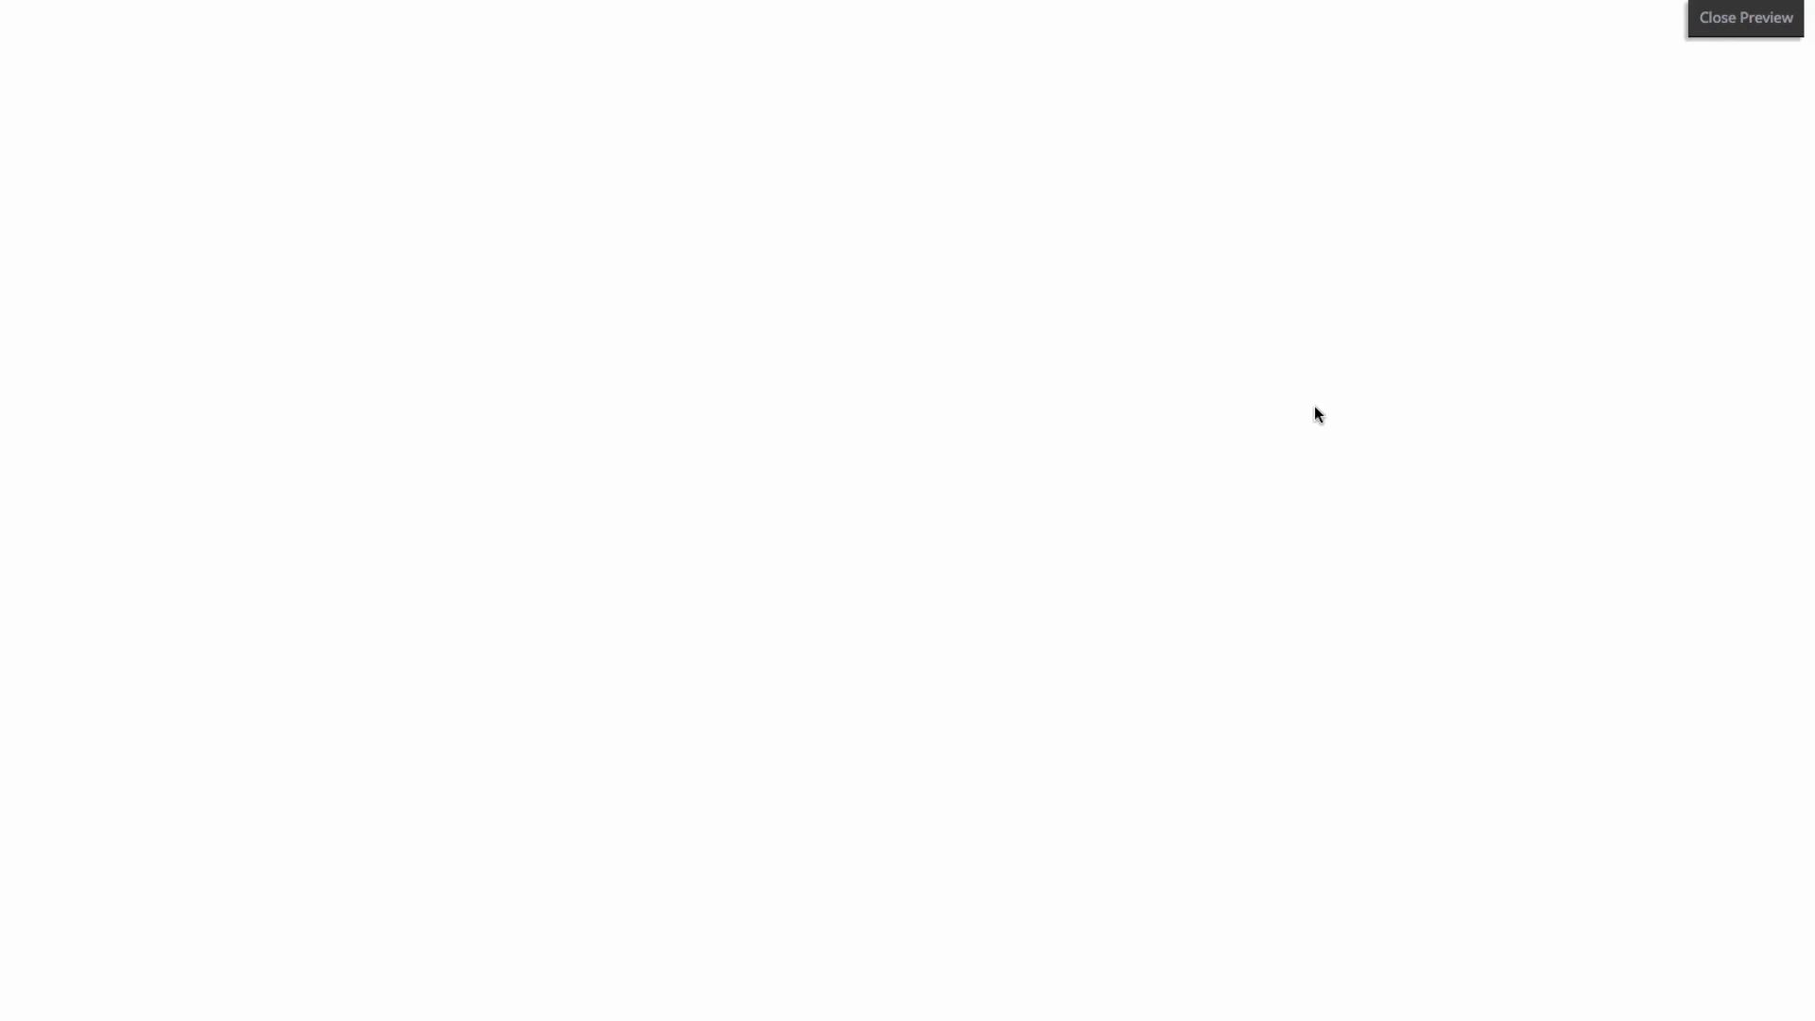